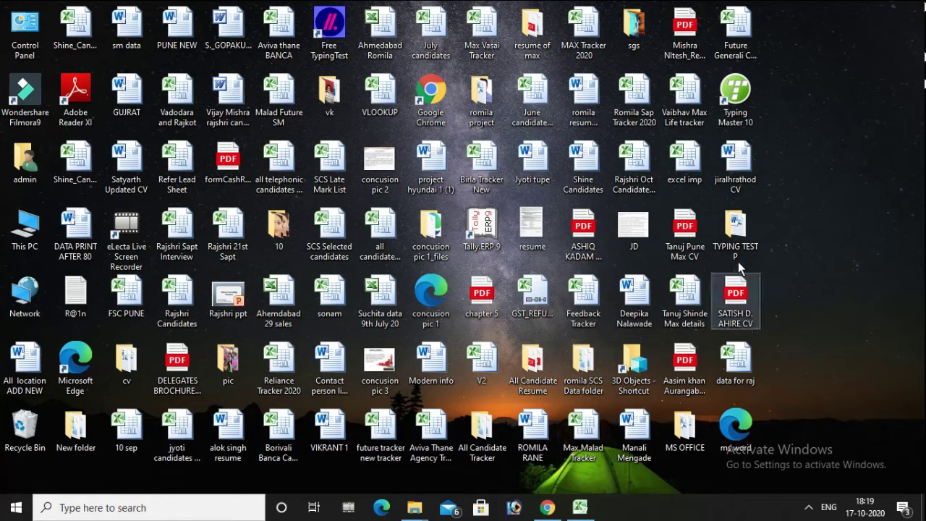
Open YouTube in Chrome and search for 'vikrant tech'
double_click(440, 107)
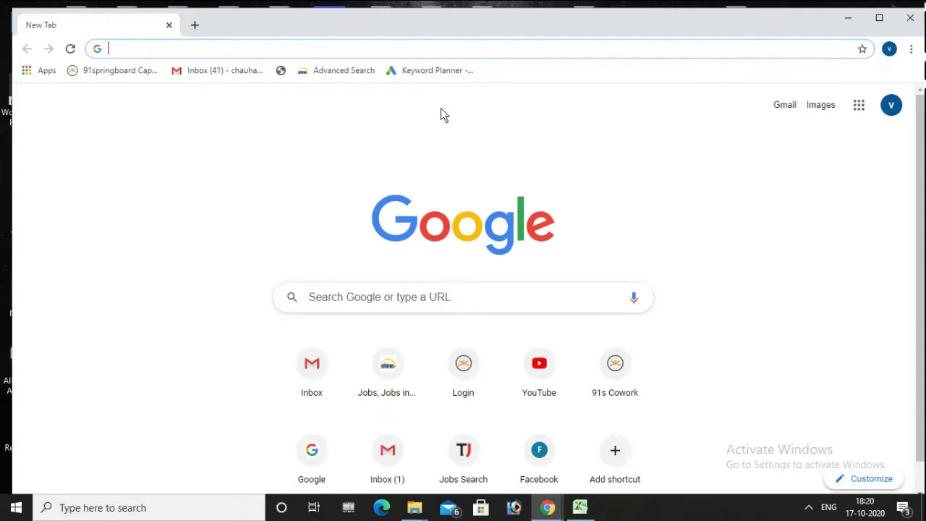
left_click(545, 371)
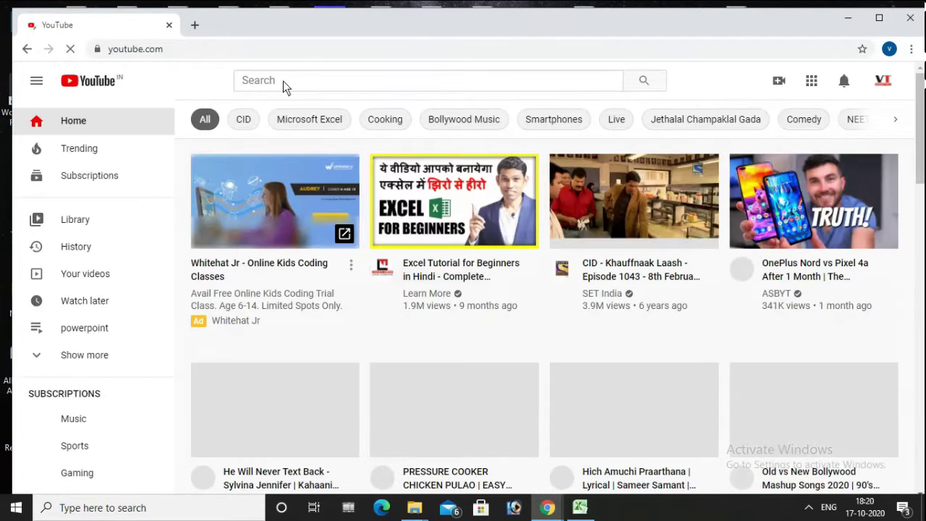
left_click(283, 81)
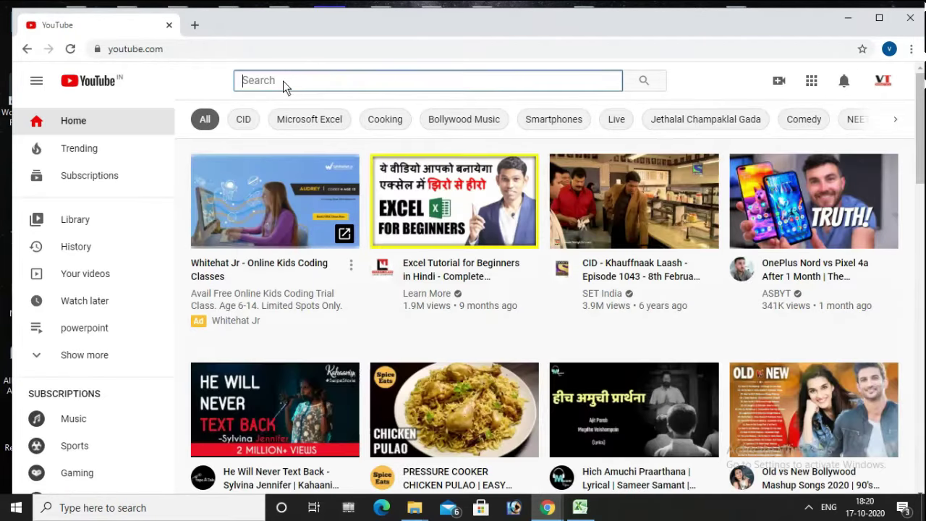
type("vik")
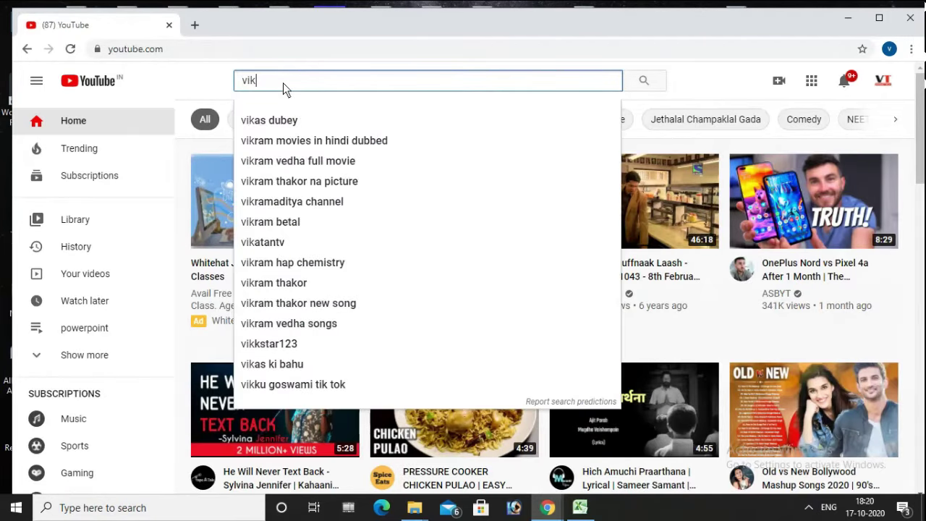
type("rant")
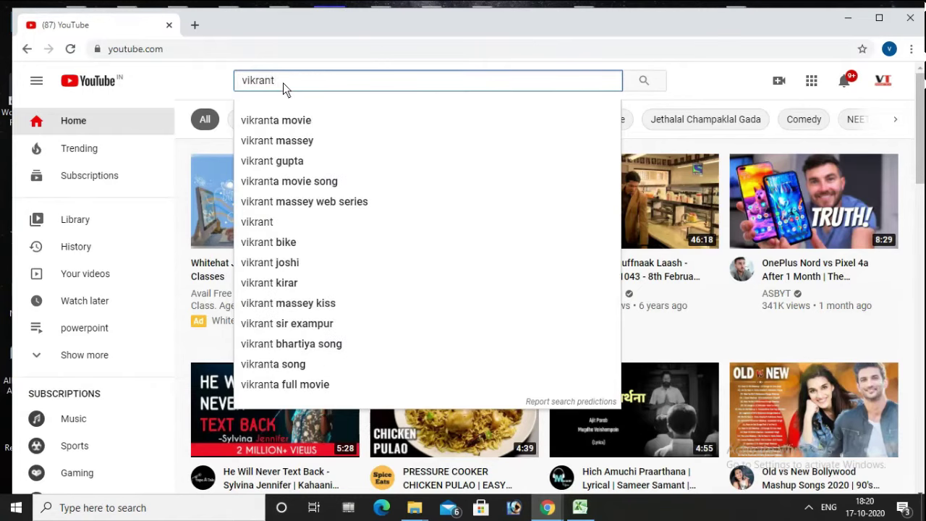
type(" tech")
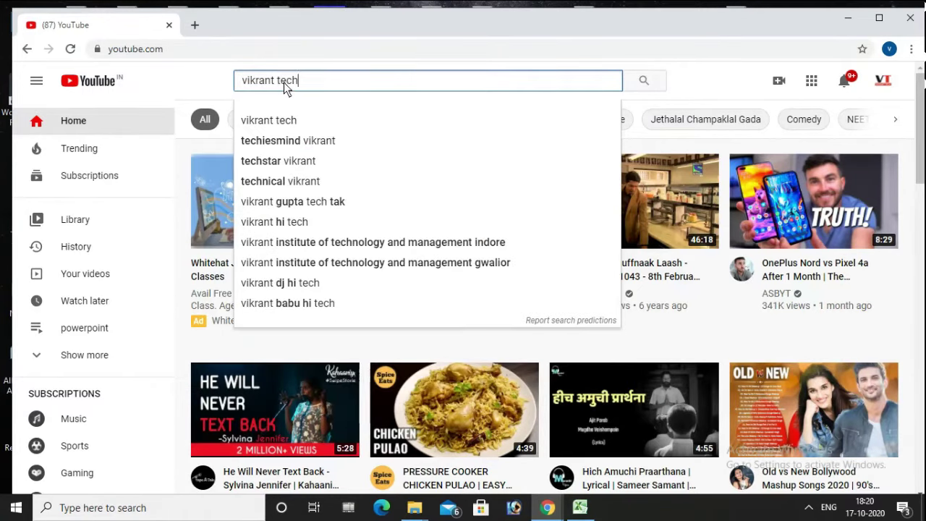
left_click(285, 124)
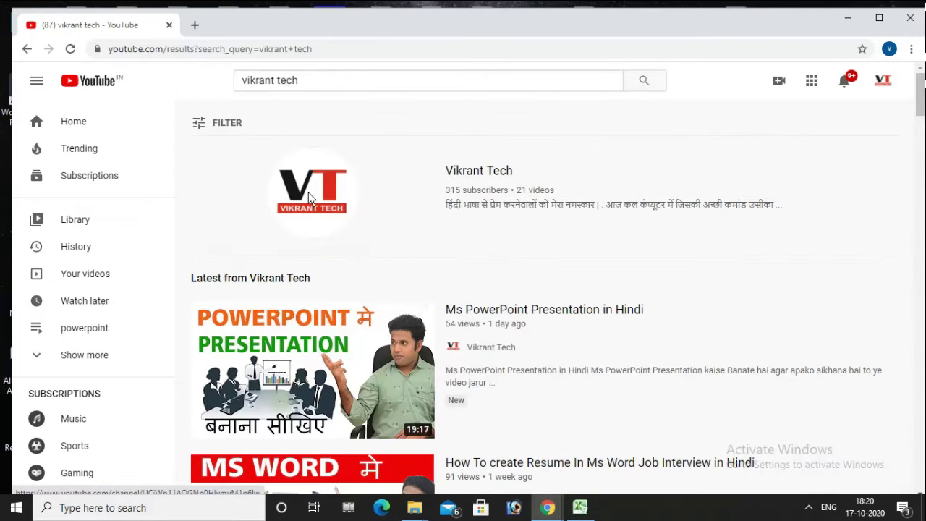
Open the Vikrant Tech channel and look over its Videos and Home pages
left_click(308, 192)
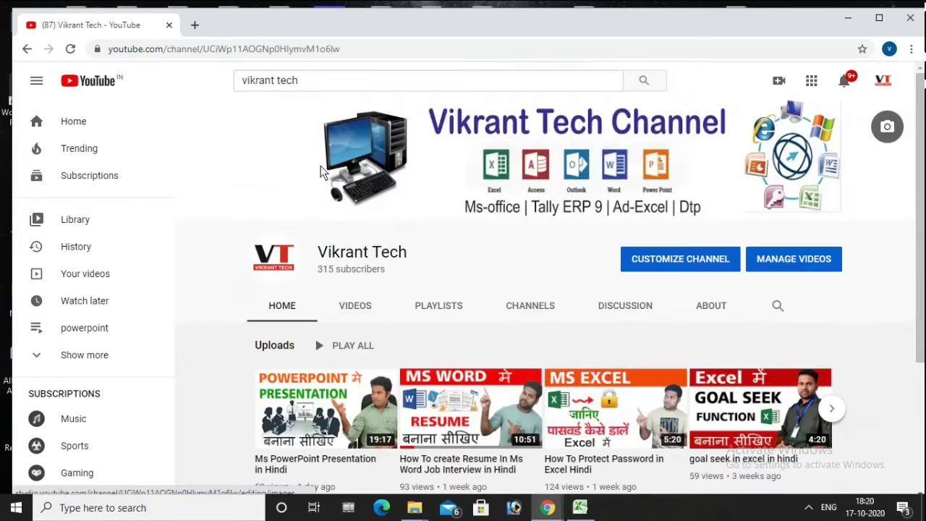
left_click(361, 307)
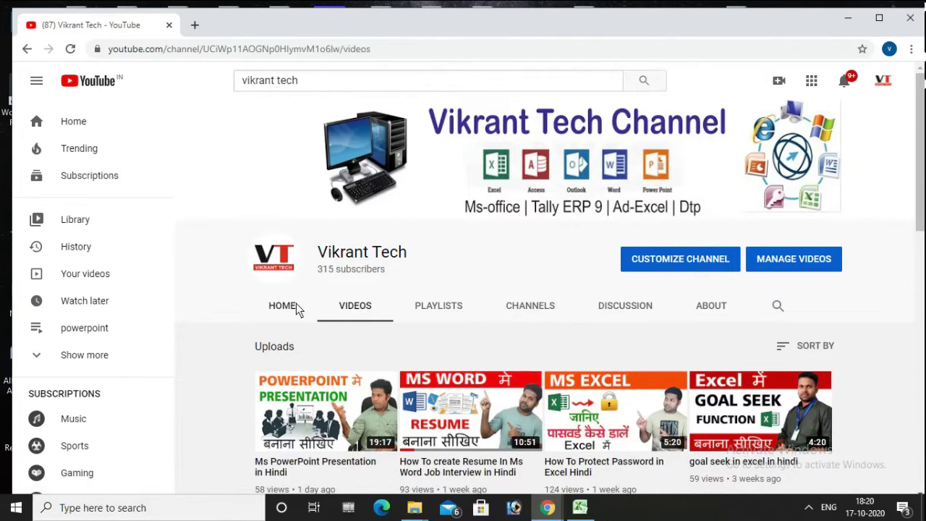
left_click(296, 310)
scroll(441, 300, "down", 3)
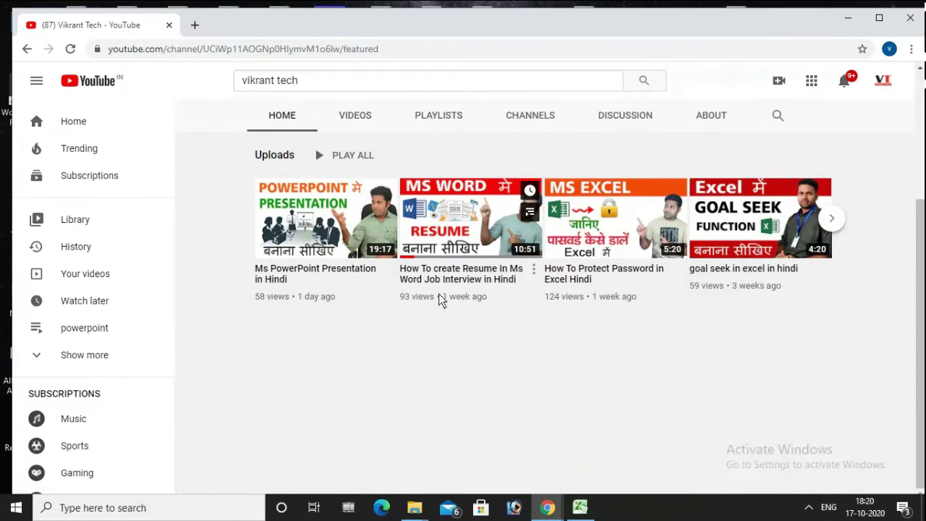
scroll(441, 300, "up", 2)
Scroll through the channel's video grid, then minimize Chrome to the desktop
left_click(354, 258)
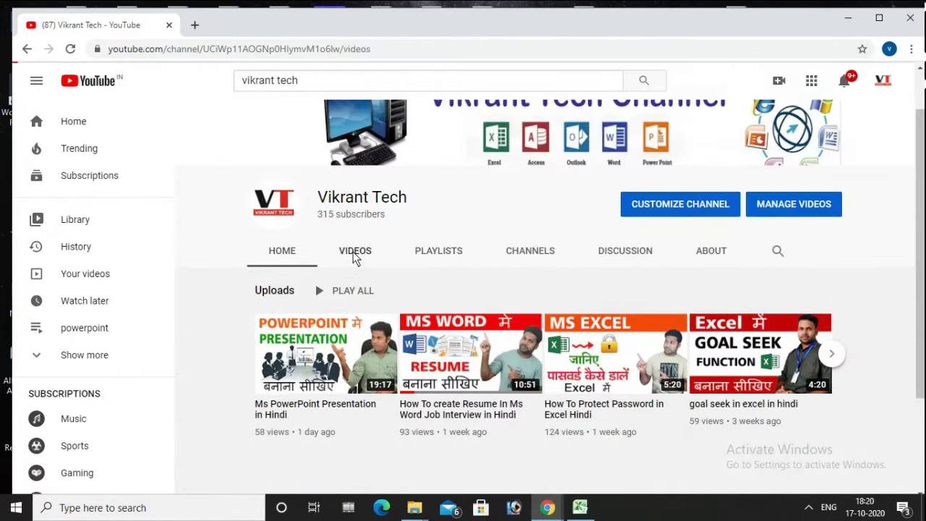
scroll(390, 302, "down", 2)
scroll(417, 310, "down", 4)
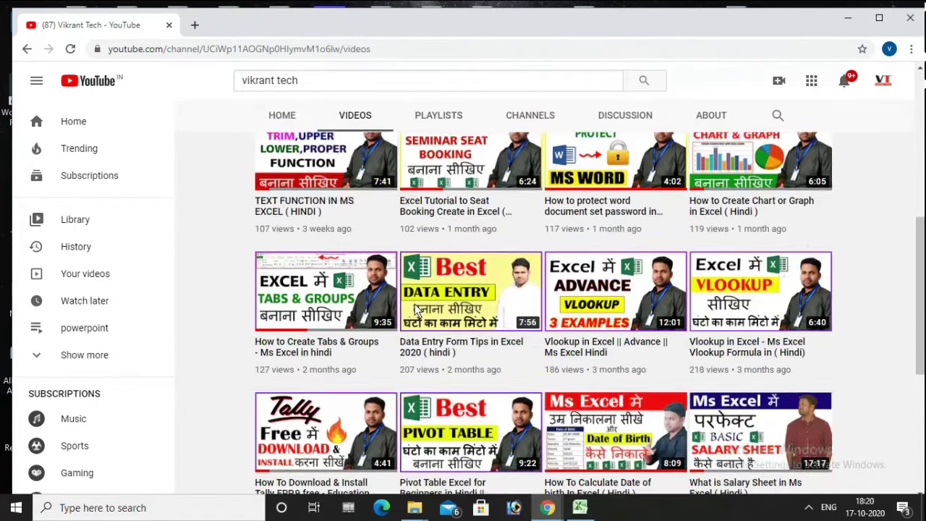
scroll(417, 310, "down", 1)
scroll(417, 323, "down", 3)
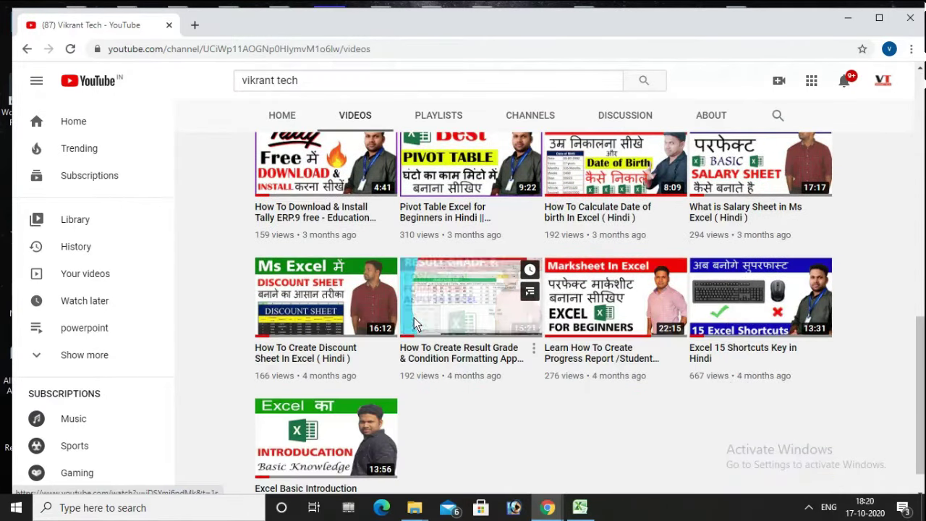
scroll(416, 323, "up", 4)
scroll(416, 323, "up", 5)
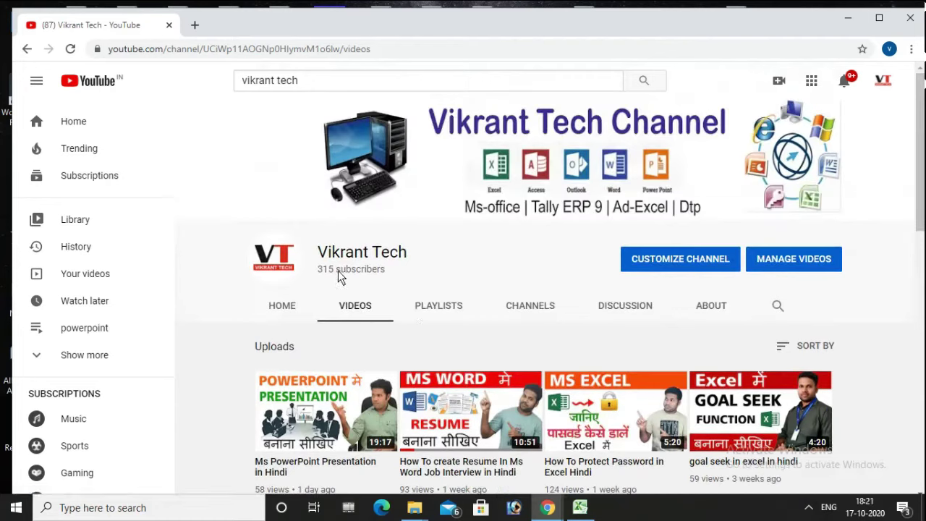
left_click(546, 506)
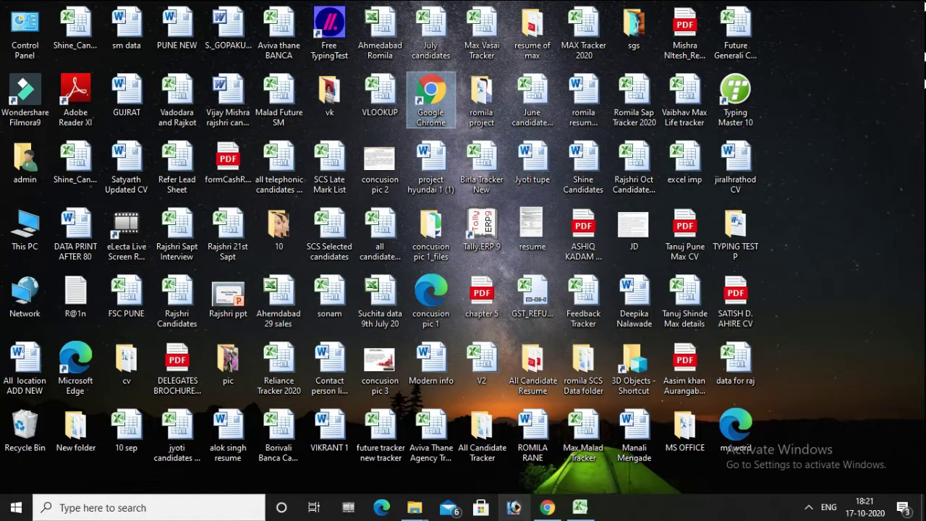
Launch Photoshop from the Windows Run prompt using the 'pho' autocomplete
key("super+r")
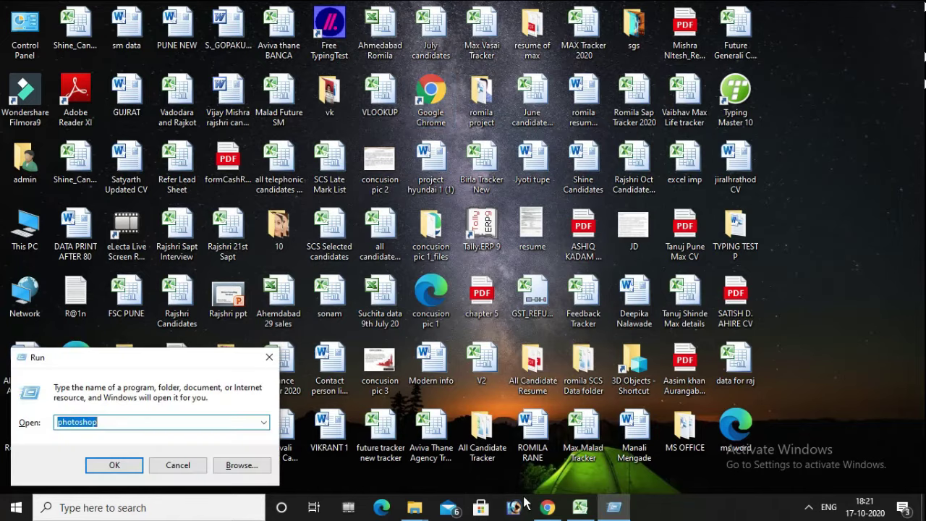
type("pho")
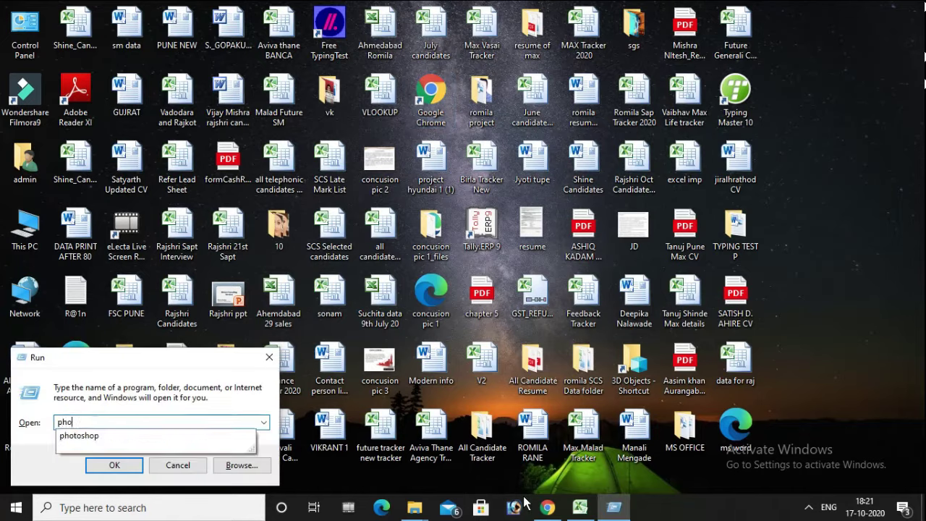
key("Down")
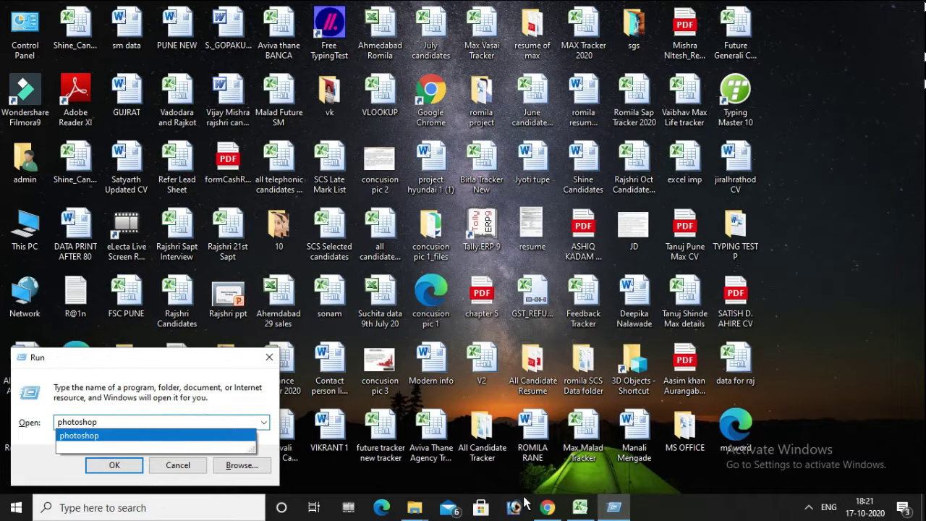
key("Return")
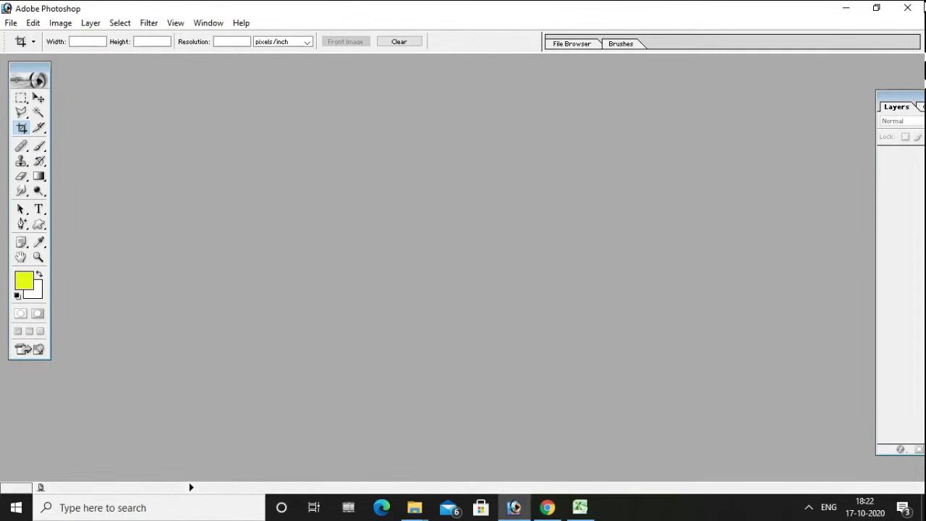
Move the Layers palette fully into view and bring up the magnified Window menu
left_click_drag(897, 95, 782, 83)
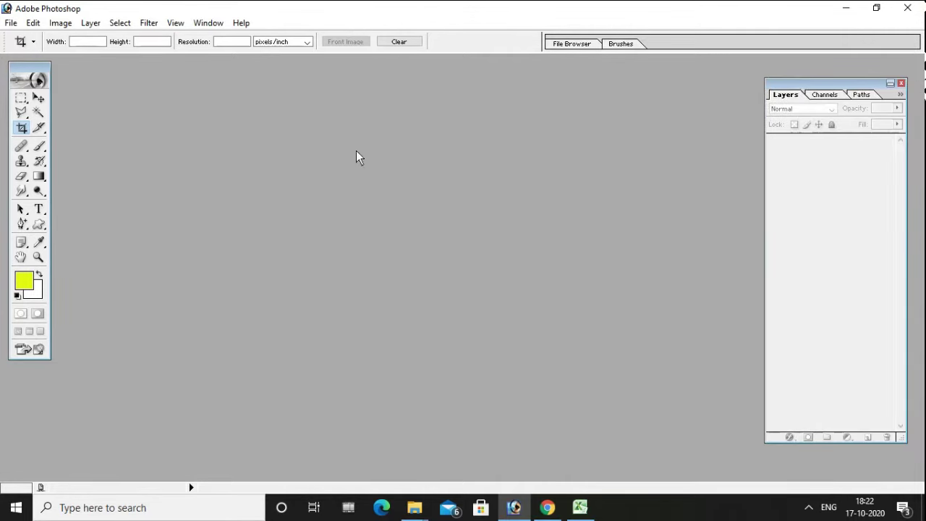
left_click(208, 23)
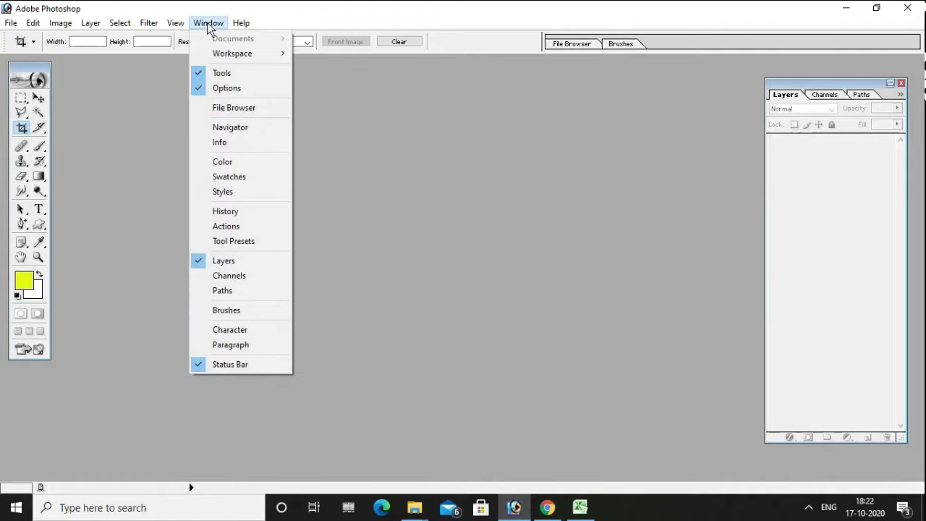
key("super+plus")
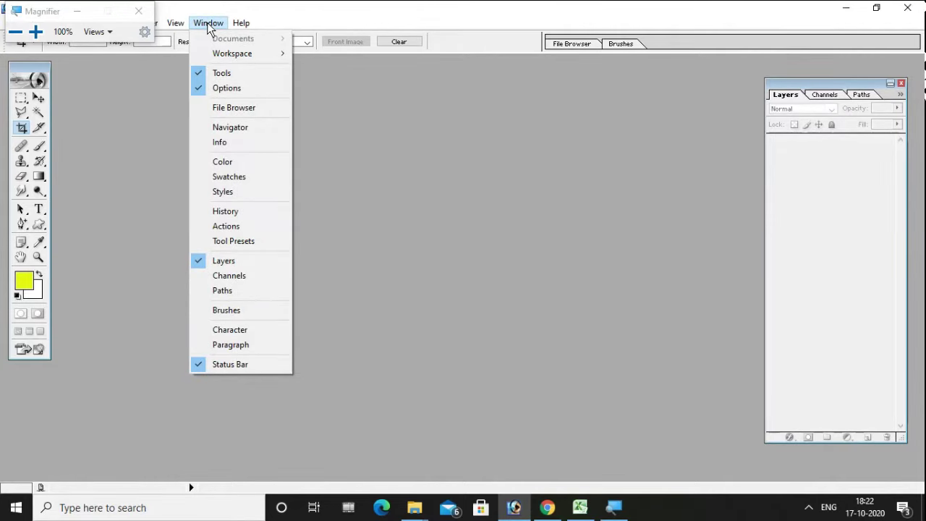
key("super+plus")
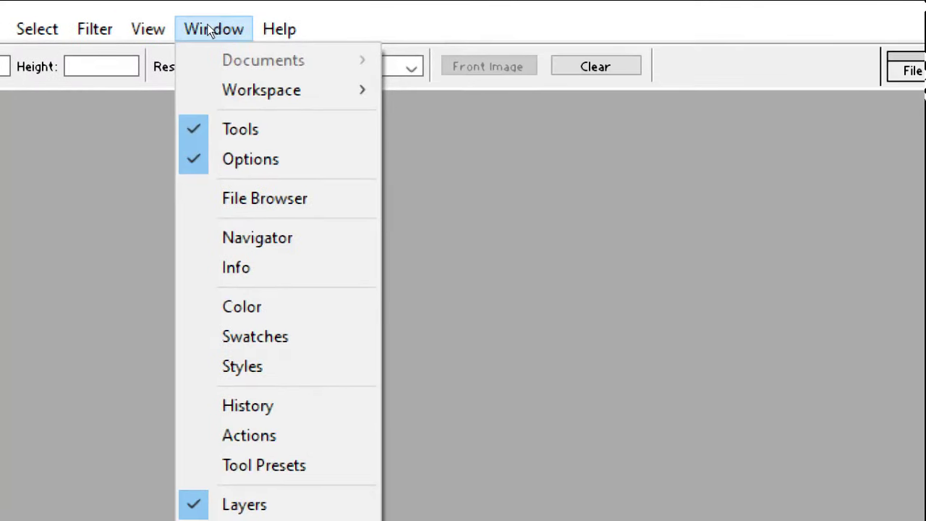
Browse the Window menu's panel list, then close it and reset screen magnification
key("Down")
key("Down")
key("Up")
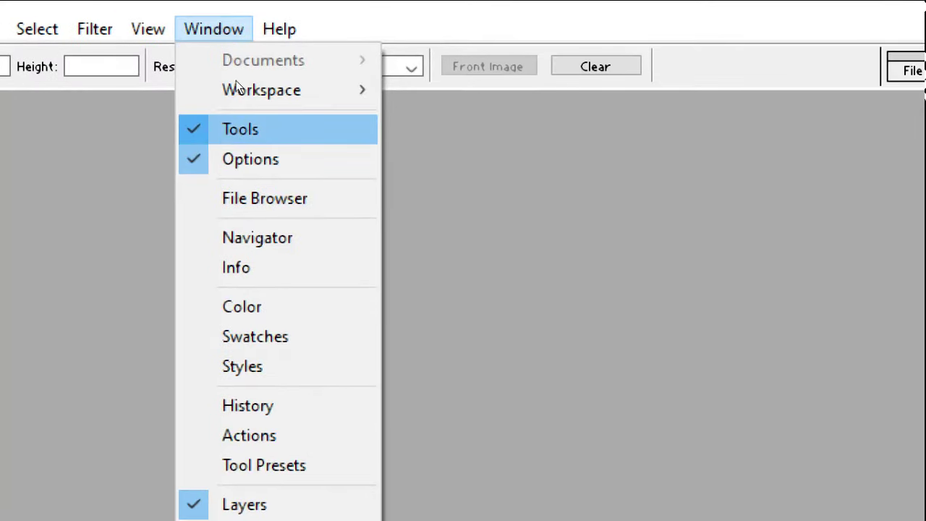
key("Down")
key("Down")
key("Down")
key("Down")
key("Up")
key("Up")
key("Up")
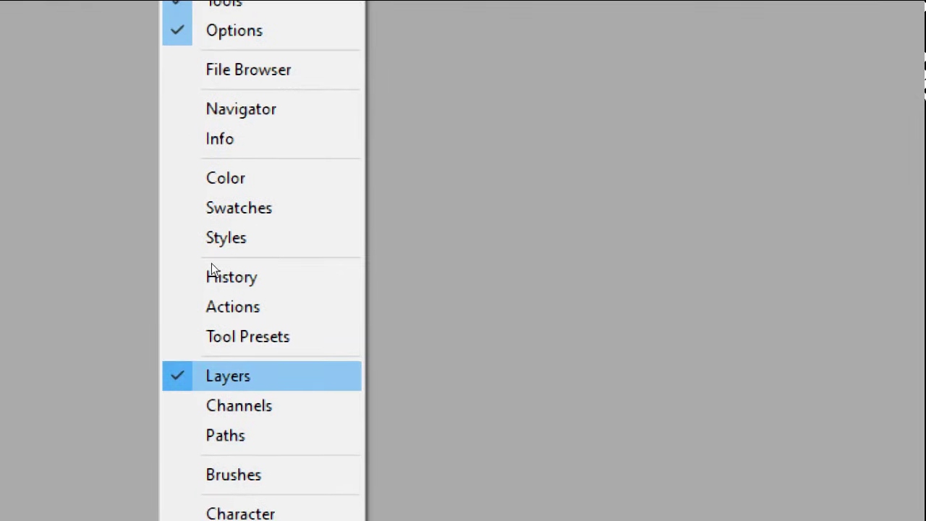
key("Up")
key("Up")
key("Up")
key("Up")
key("Up")
key("Down")
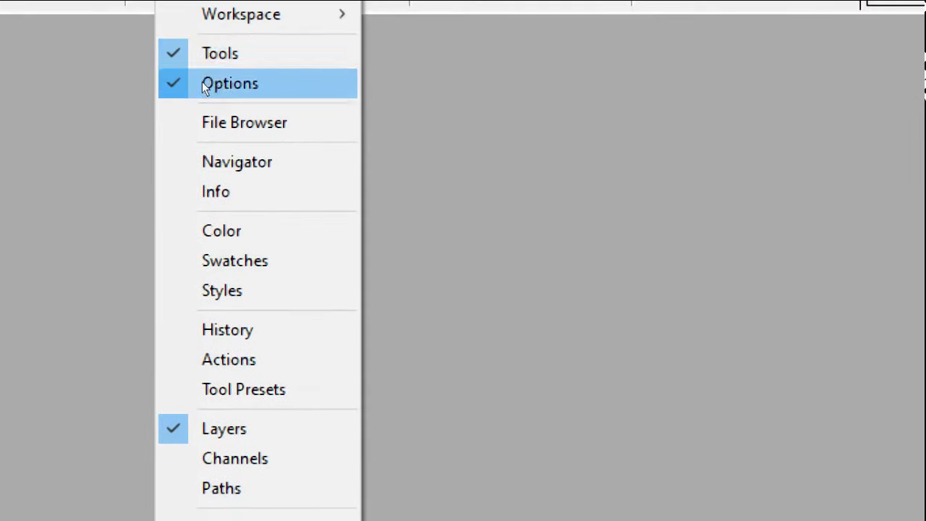
key("Up")
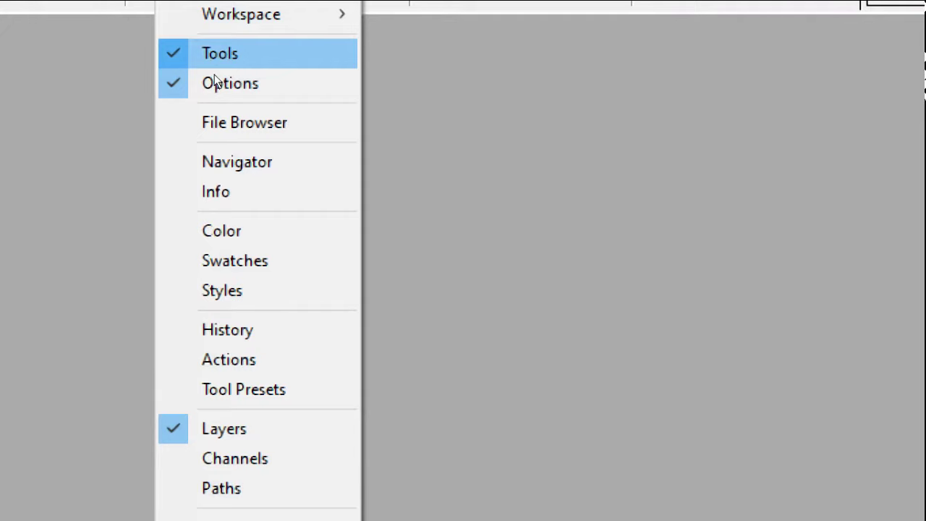
key("Escape")
key("super+Escape")
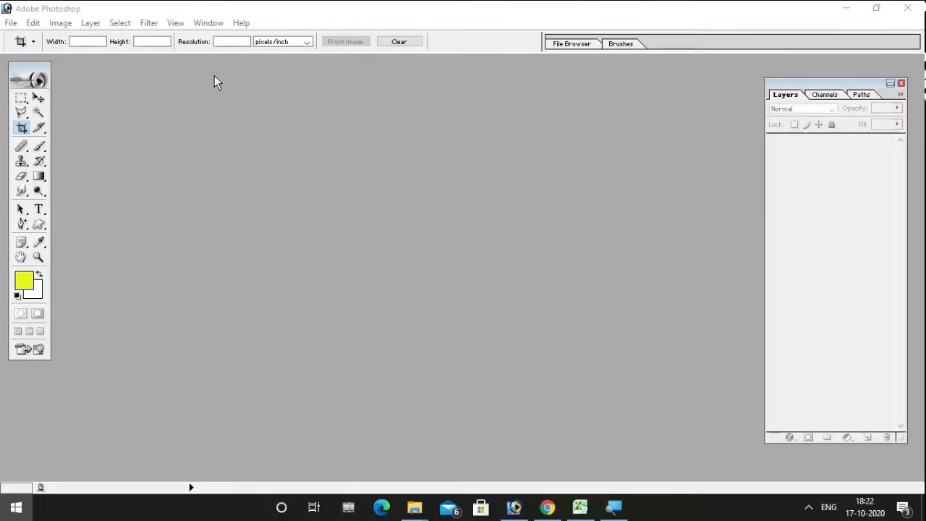
key("super")
Return to Photoshop and bring up the Open dialog through File > Open
left_click(669, 175)
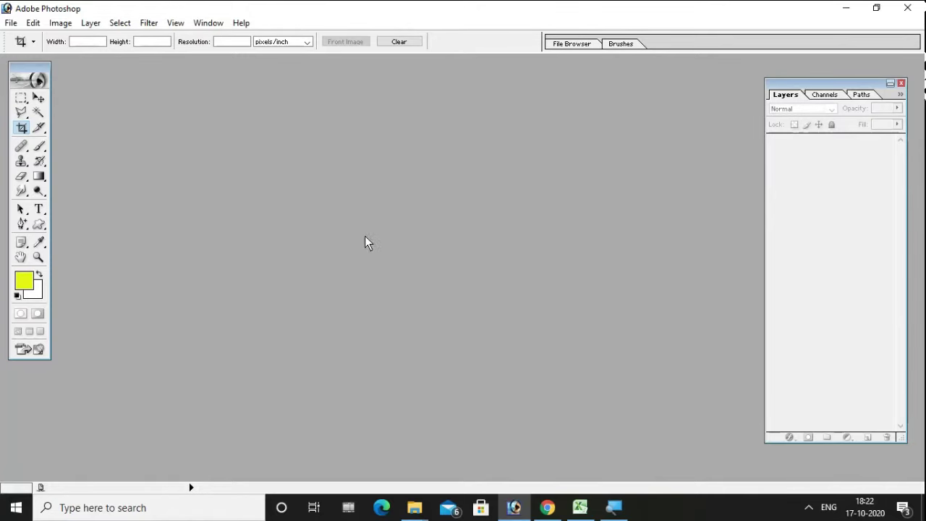
key("ctrl+o")
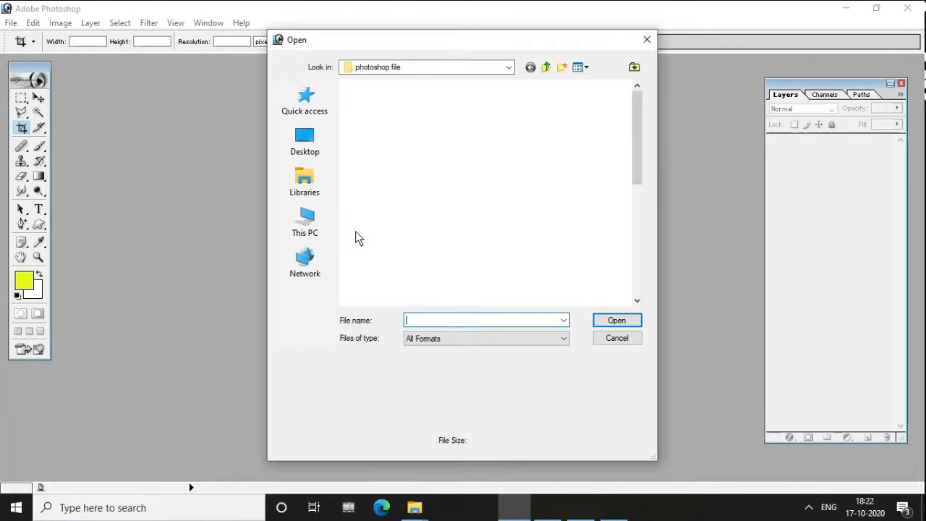
left_click(647, 39)
left_click(11, 23)
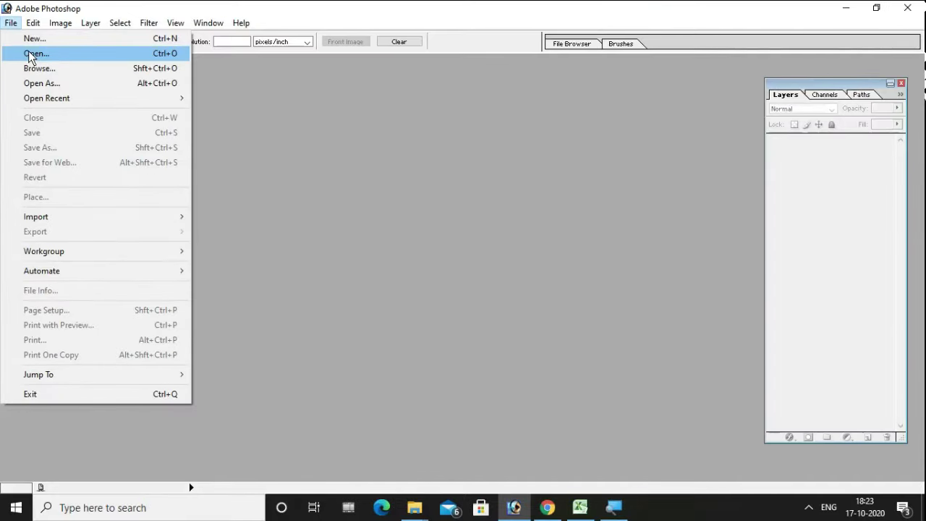
left_click(161, 54)
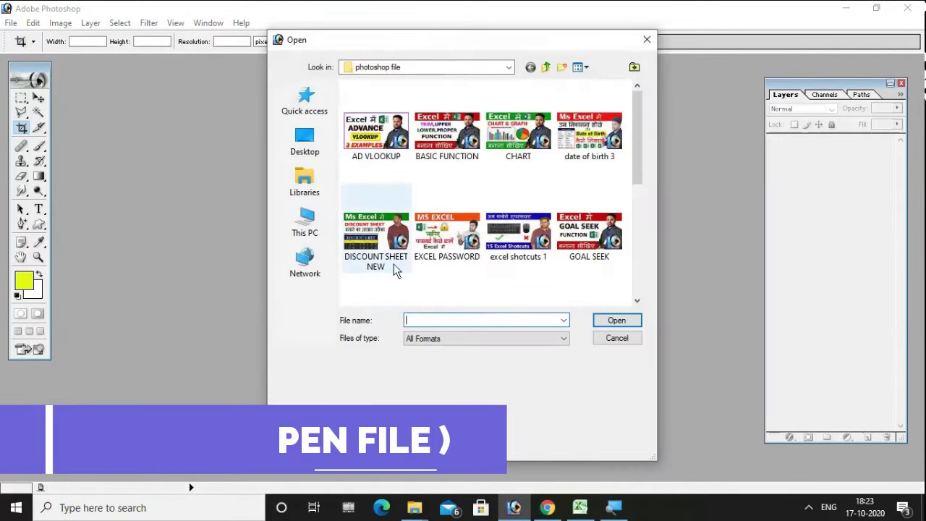
Navigate the Open dialog to the vk folder on the Desktop
left_click(316, 155)
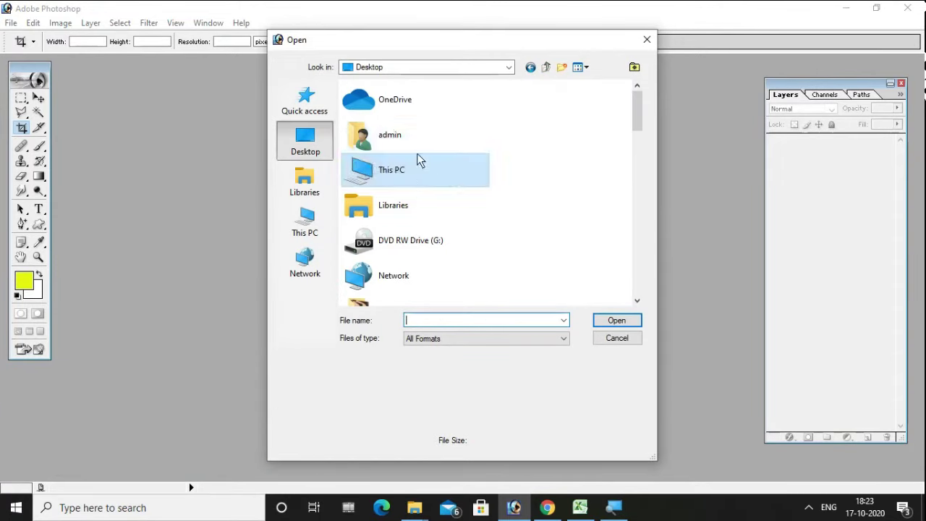
scroll(417, 159, "down", 3)
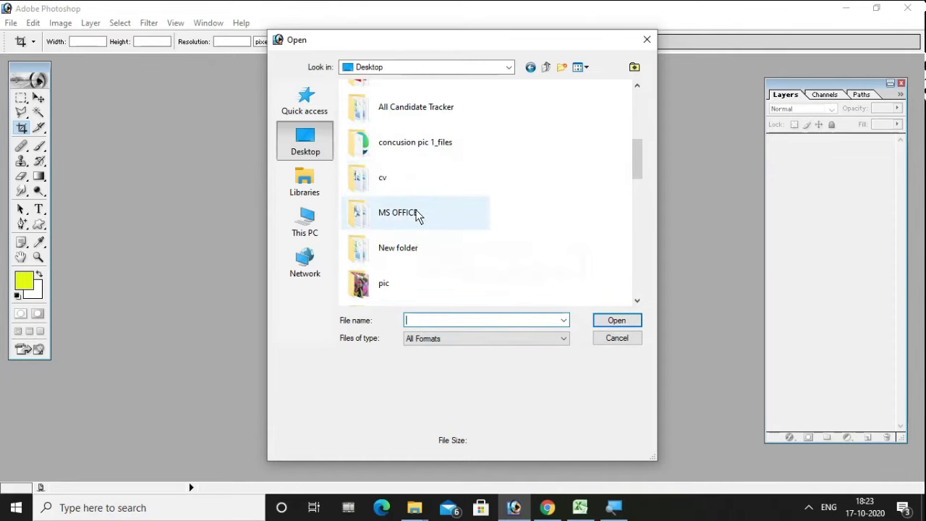
scroll(417, 212, "down", 2)
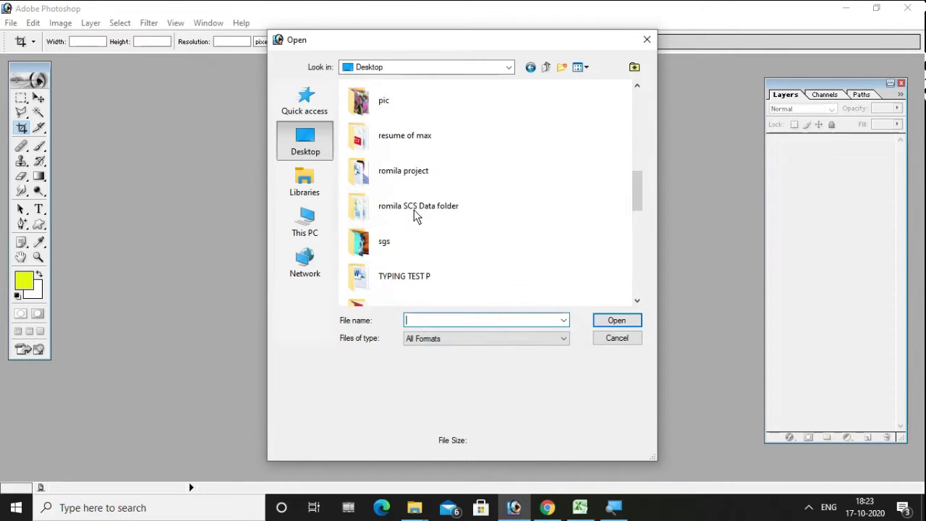
double_click(390, 245)
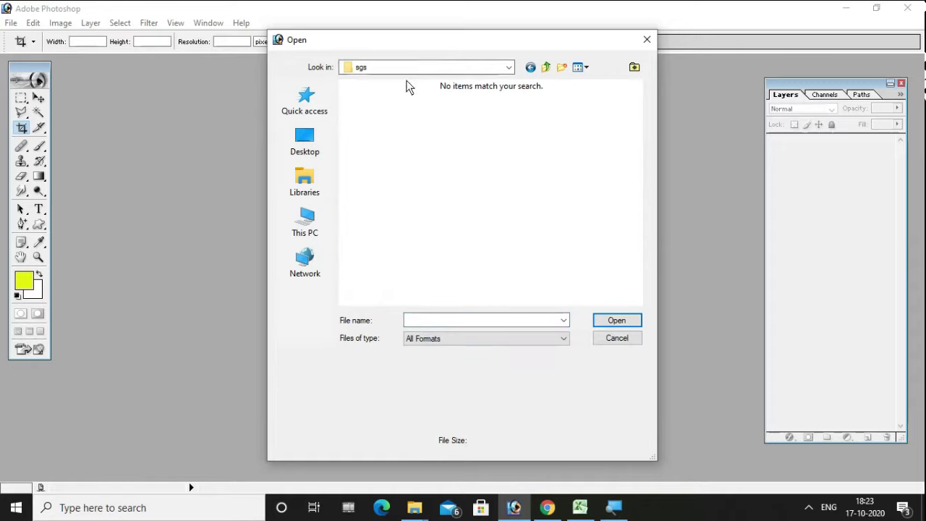
left_click(528, 70)
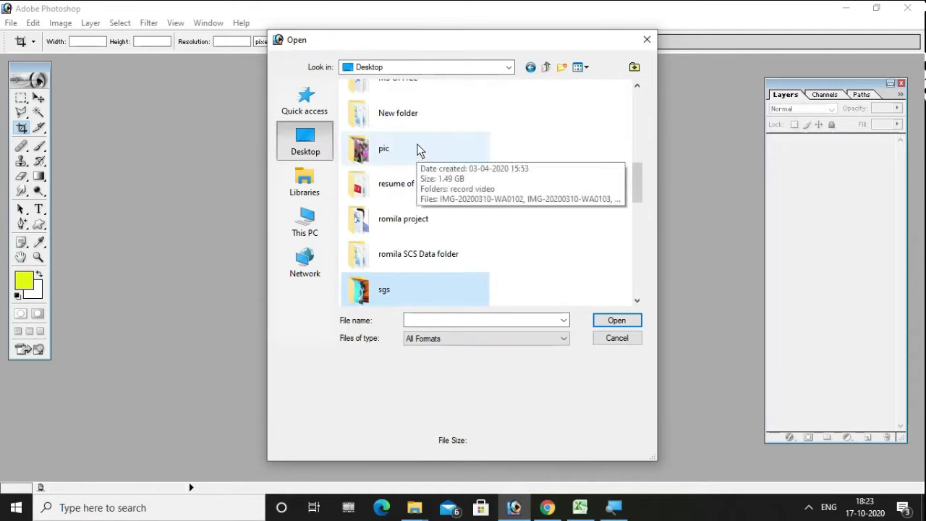
scroll(417, 149, "down", 2)
scroll(417, 149, "down", 3)
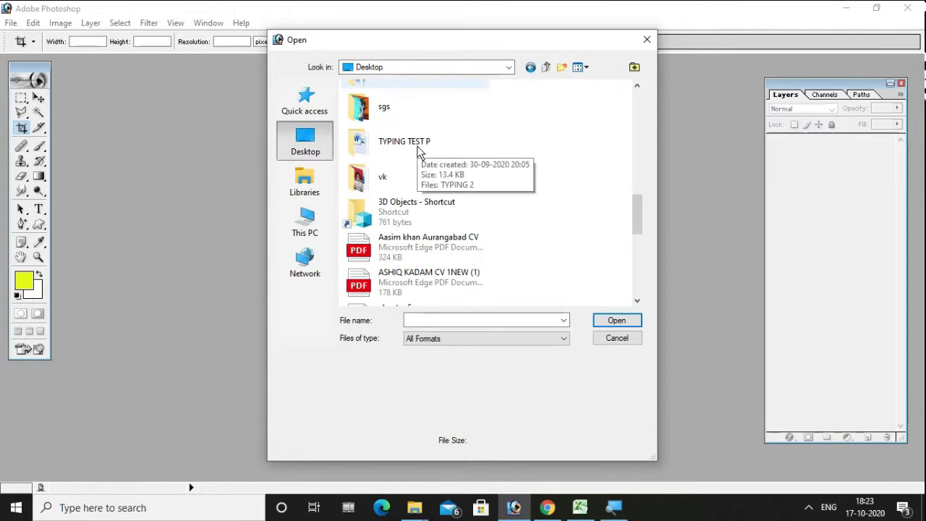
scroll(417, 149, "down", 3)
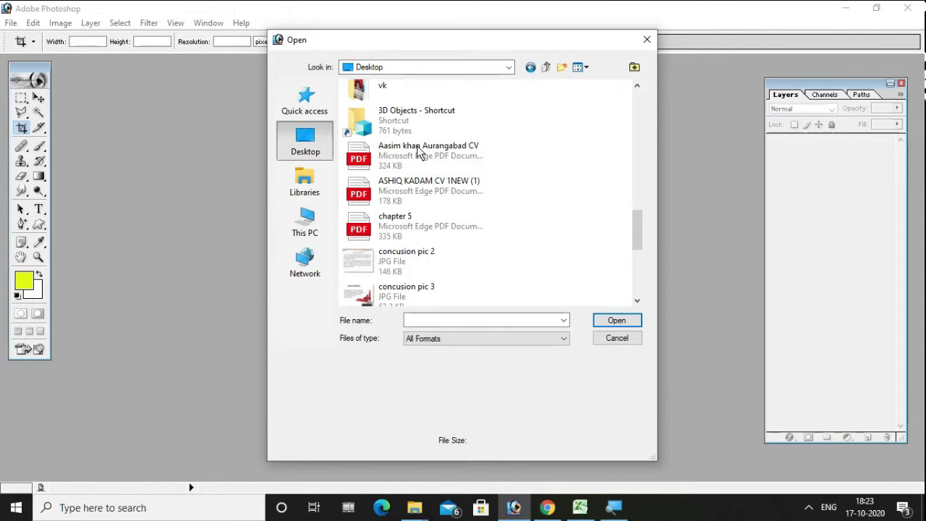
double_click(400, 93)
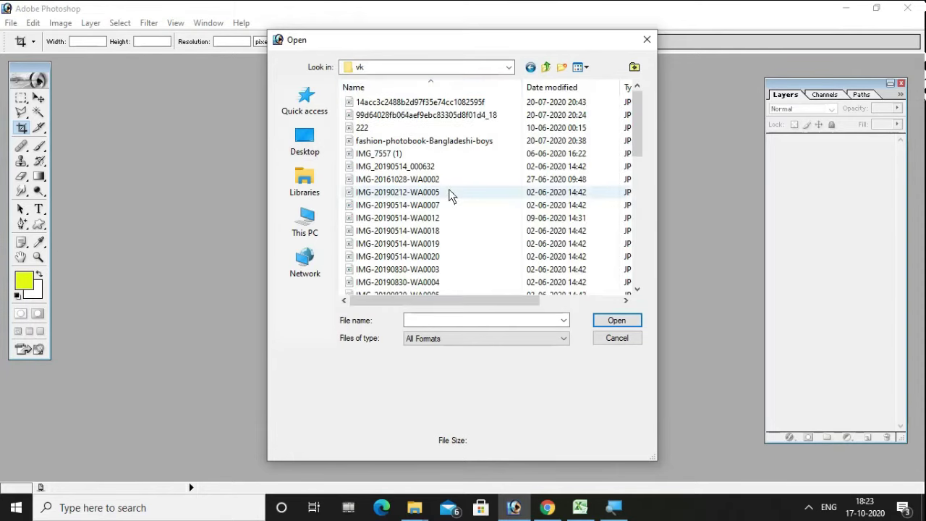
View files as Large icons and open fashion-photobook-Bangladeshi-boys.jpg
left_click(589, 68)
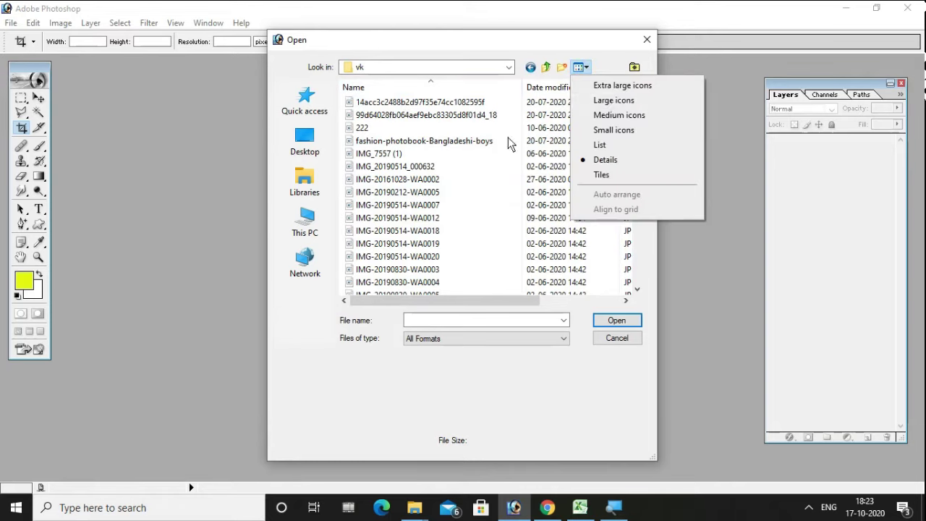
left_click(624, 105)
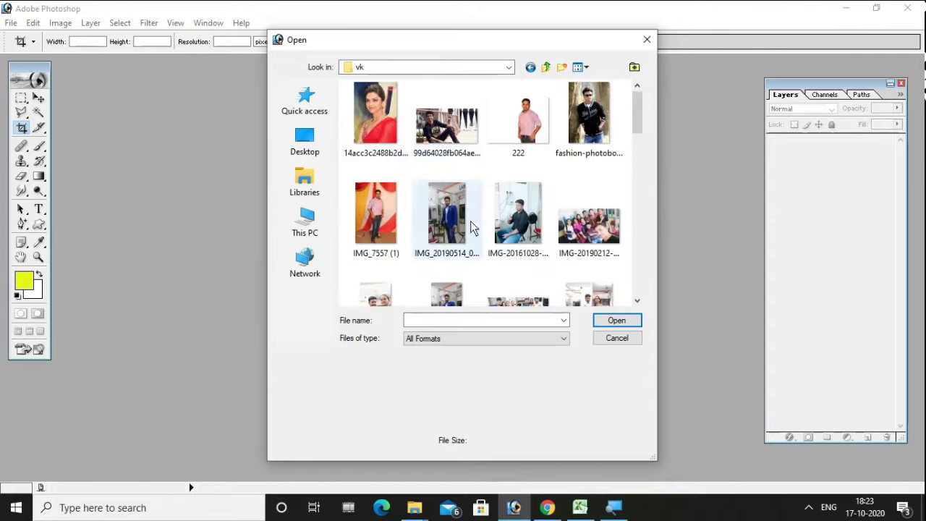
left_click(584, 105)
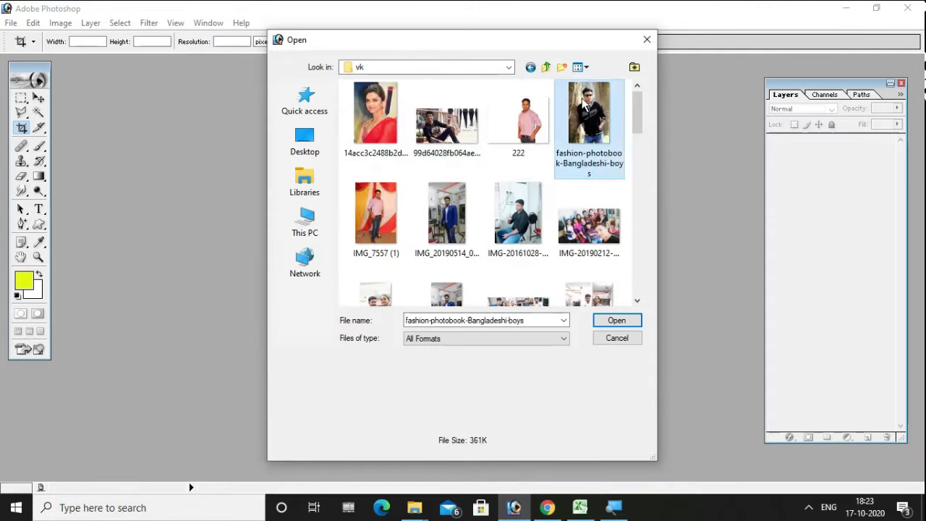
left_click(616, 321)
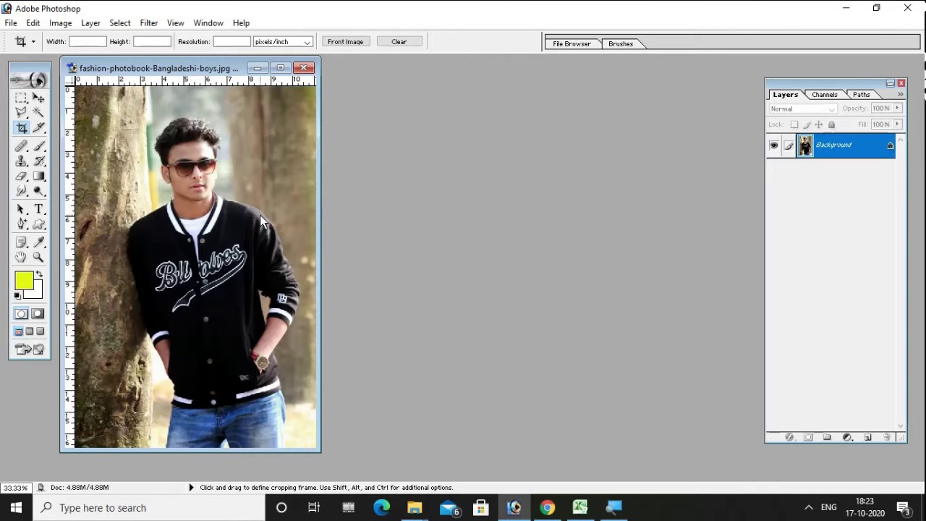
Select the Move tool, briefly opening and dismissing the File menu
left_click(38, 98)
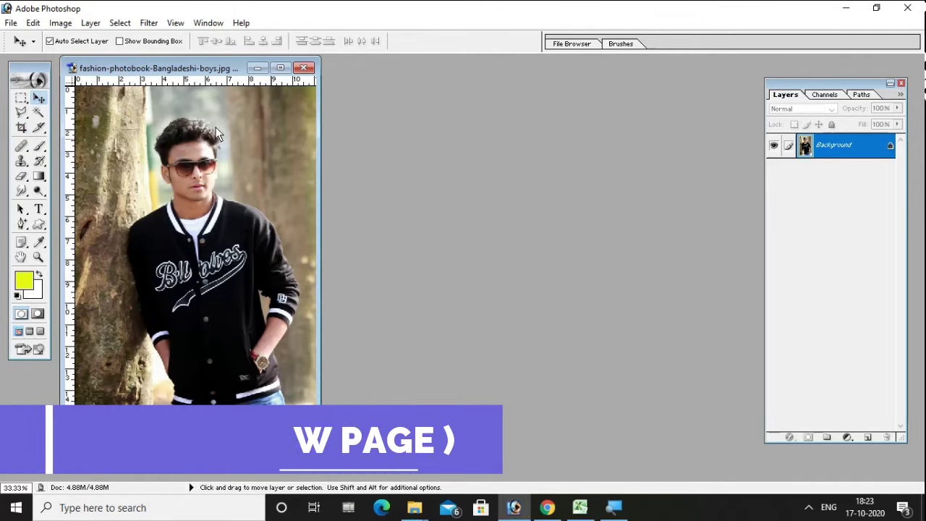
left_click(11, 22)
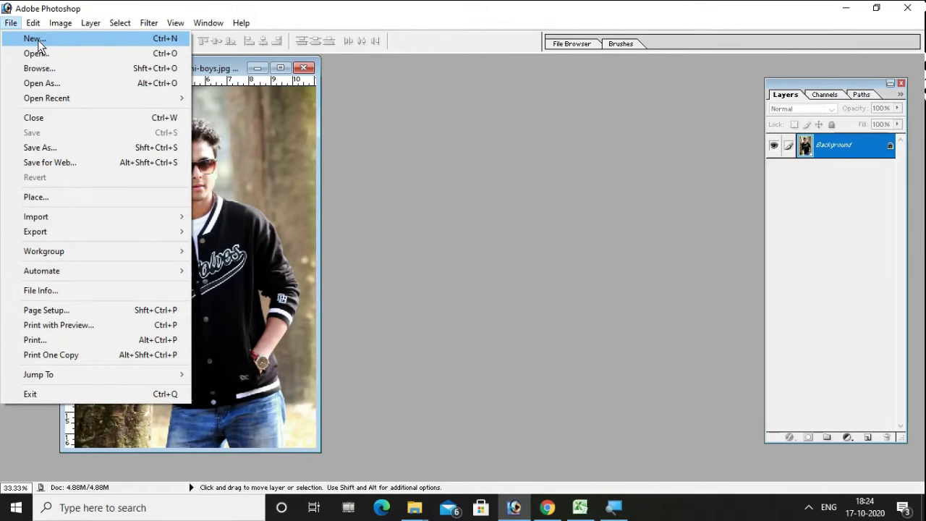
left_click(356, 117)
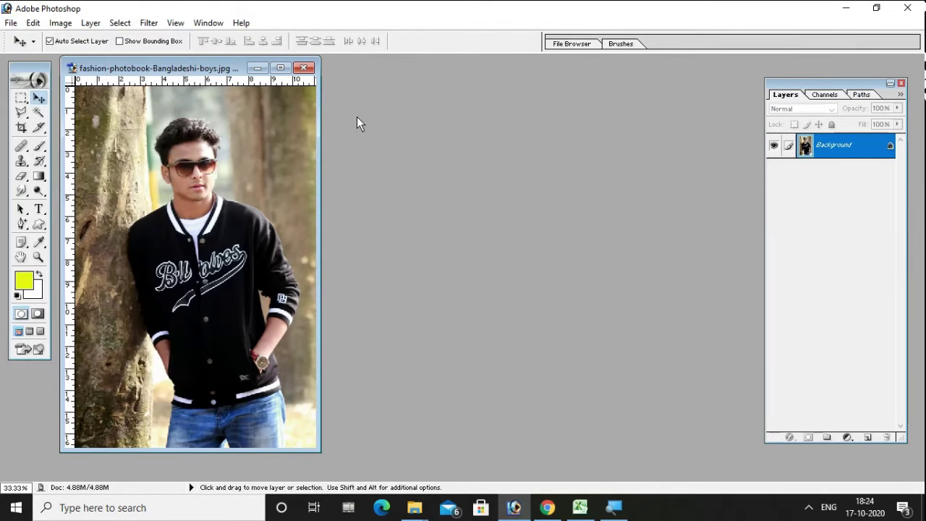
Create a white 800 x 600 pixel Untitled-1 document and place it beside the photo
key("ctrl+n")
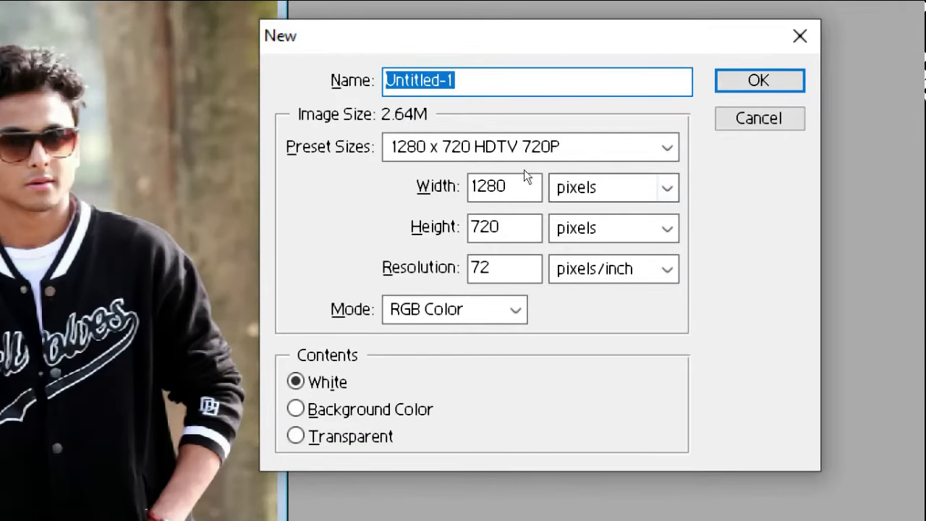
left_click(517, 148)
scroll(503, 177, "up", 3)
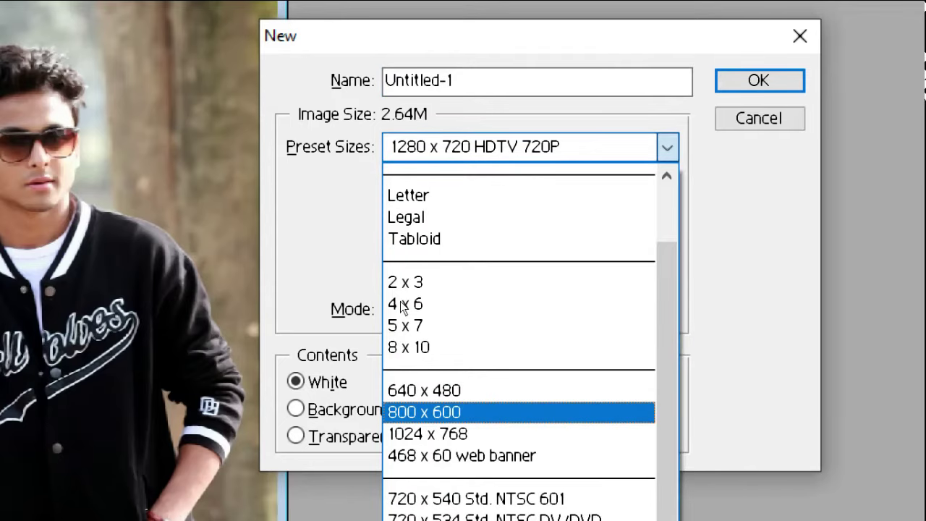
key("Return")
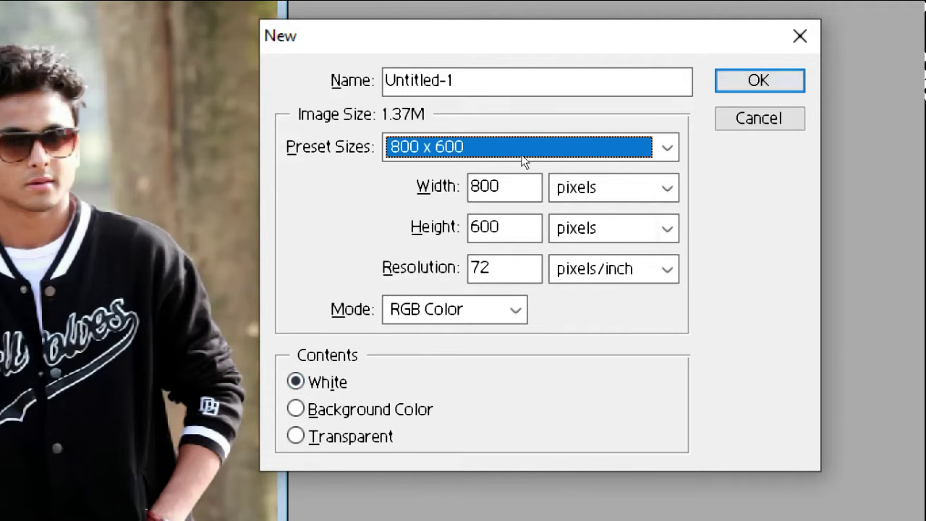
key("Return")
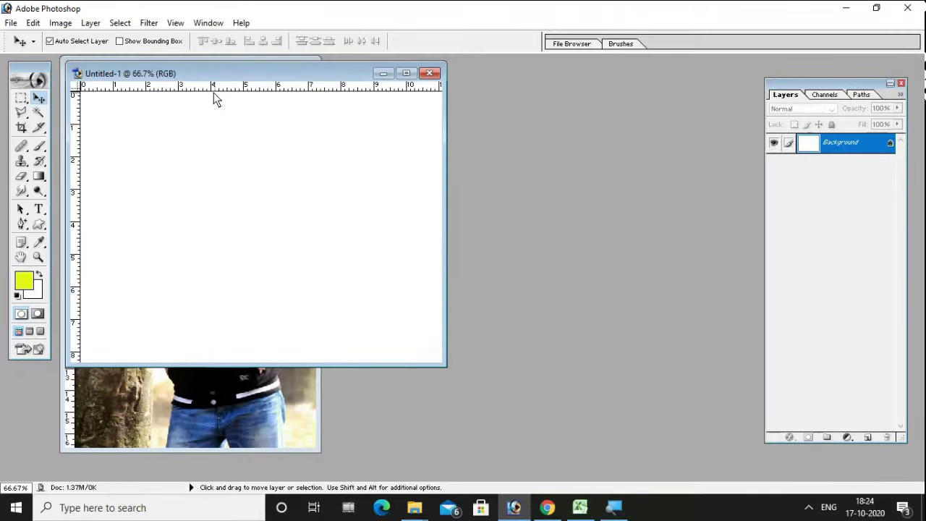
mouse_move(224, 75)
left_mouse_down()
mouse_move(447, 111)
mouse_move(488, 83)
left_mouse_up()
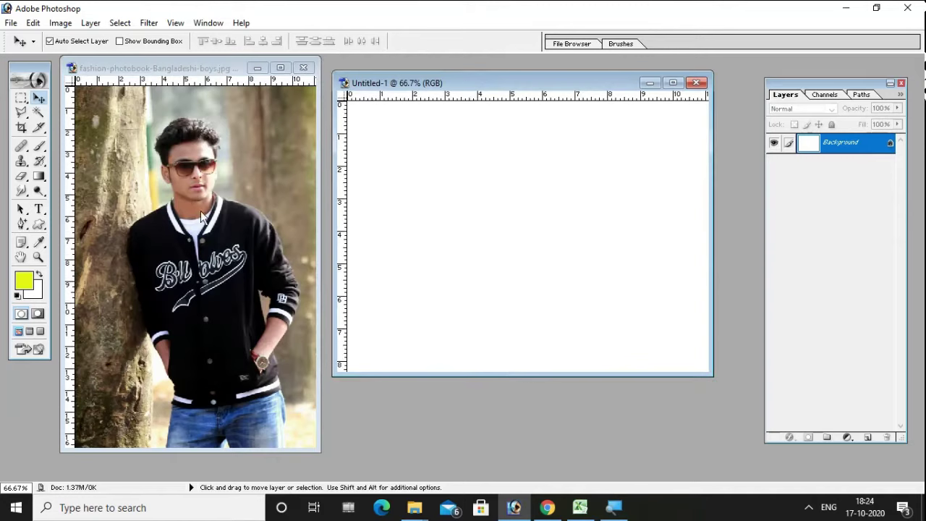
Drag the fashion photo into Untitled-1 as Layer 1 and nudge it left
left_click(154, 126)
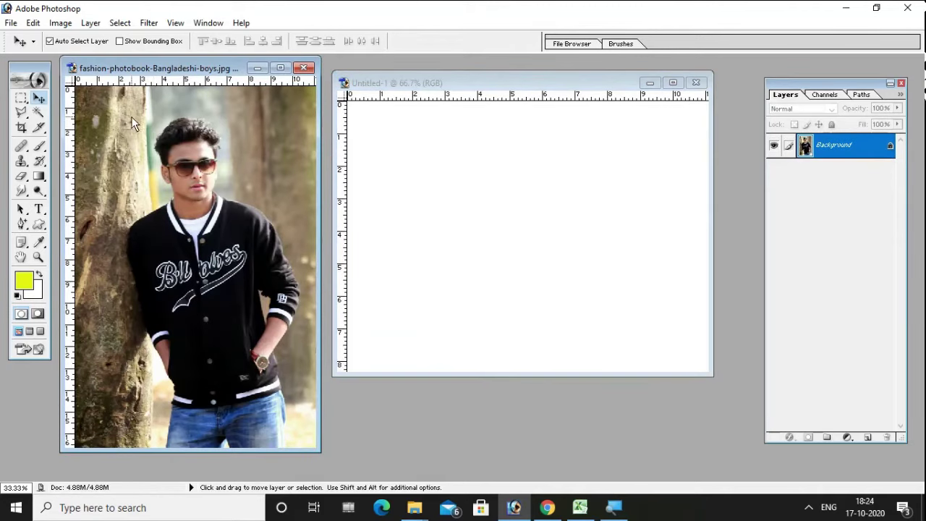
mouse_move(132, 123)
left_mouse_down()
mouse_move(404, 181)
mouse_move(439, 212)
mouse_move(406, 212)
left_mouse_up()
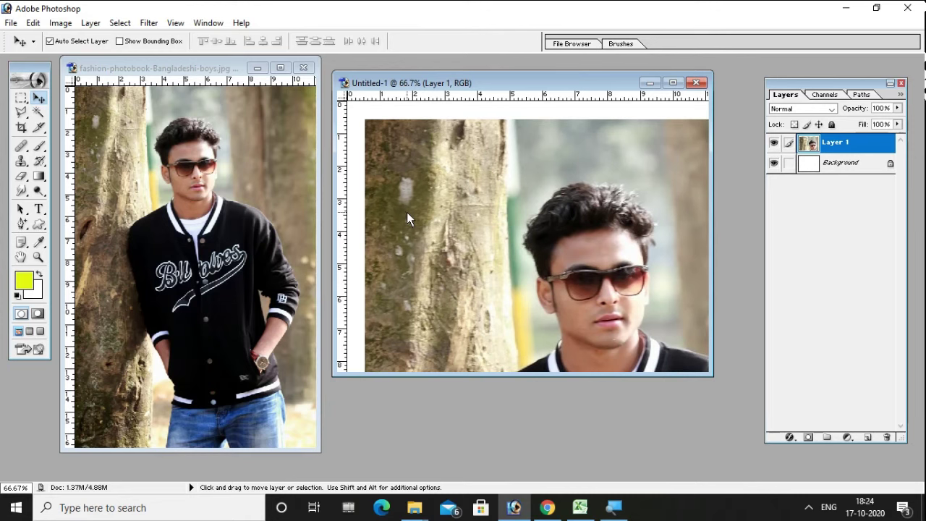
mouse_move(443, 215)
left_mouse_down()
mouse_move(425, 212)
mouse_move(433, 212)
left_mouse_up()
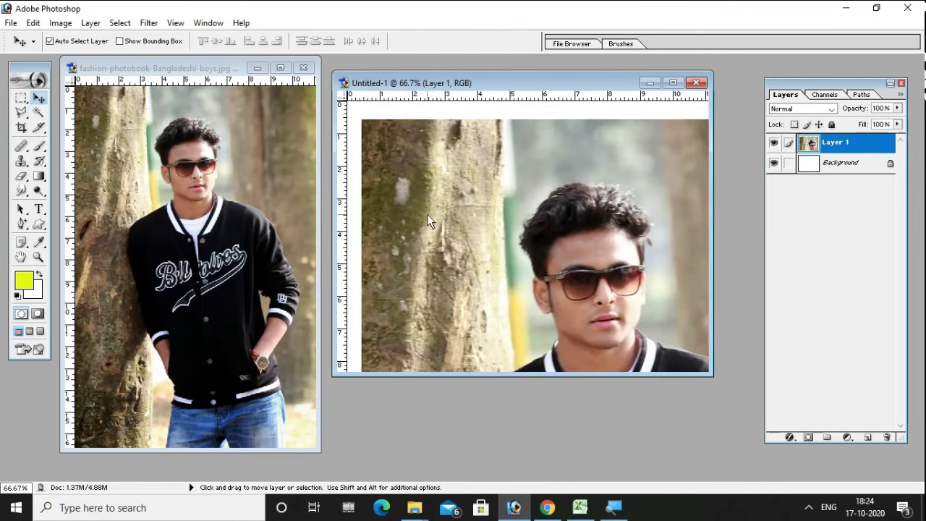
Free-transform Layer 1 to fill the canvas's left half top to bottom, then commit
key("ctrl+t")
left_click_drag(361, 118, 428, 154)
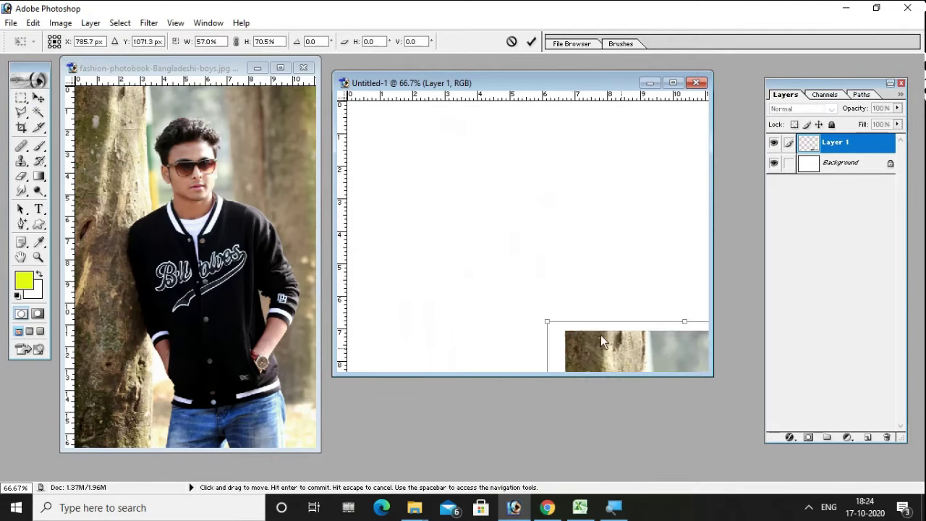
left_click_drag(501, 179, 476, 130)
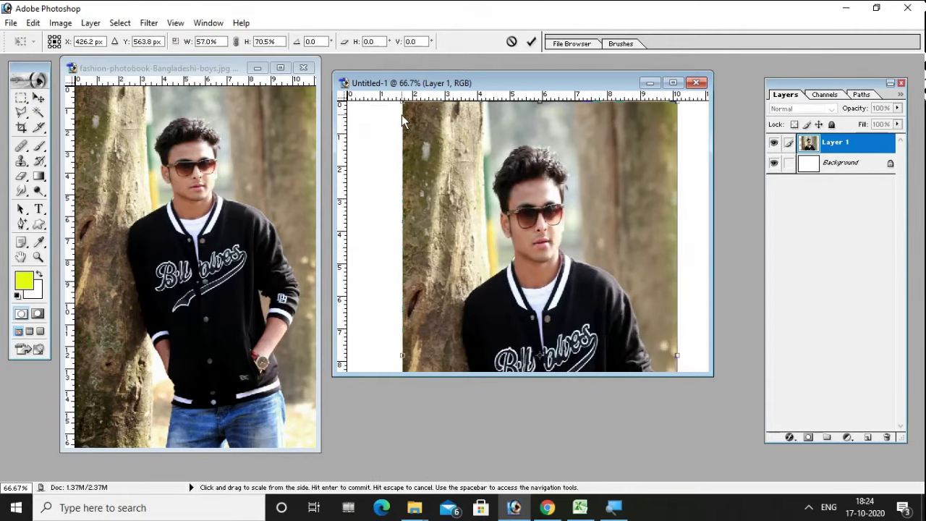
left_click_drag(404, 102, 442, 306)
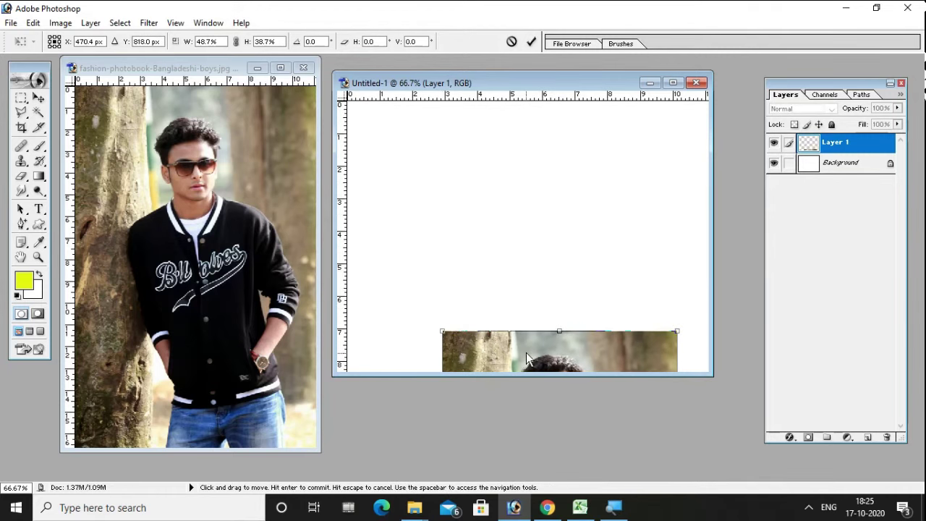
left_click_drag(546, 323, 502, 139)
left_click_drag(418, 116, 531, 297)
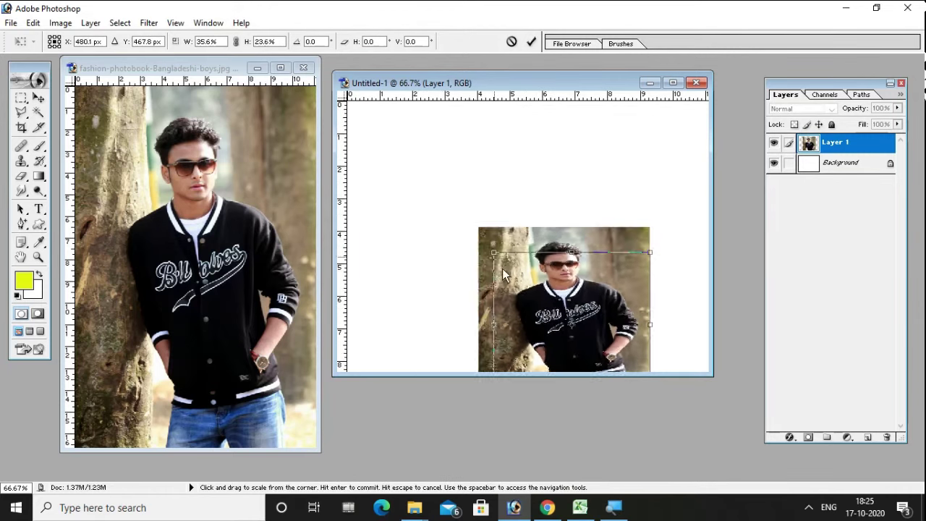
mouse_move(563, 355)
left_mouse_down()
mouse_move(396, 208)
mouse_move(388, 188)
mouse_move(384, 200)
left_mouse_up()
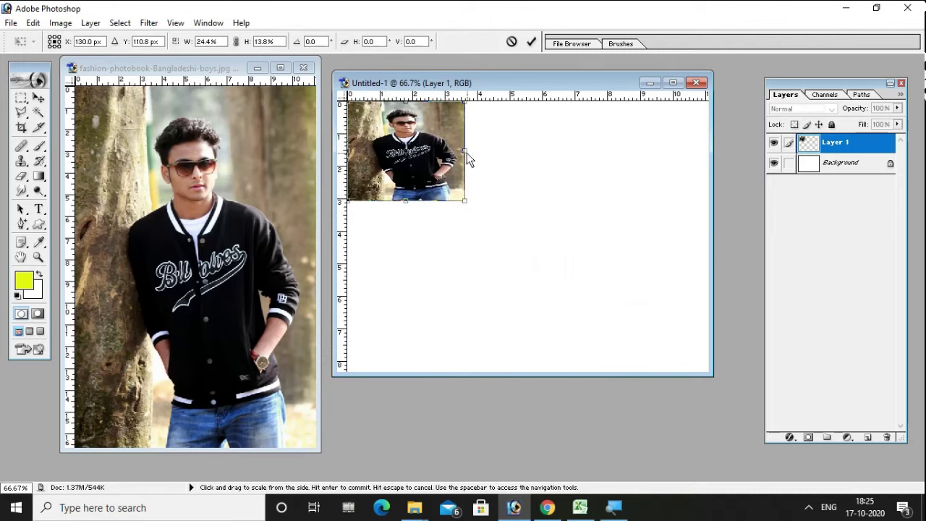
left_click_drag(465, 150, 527, 172)
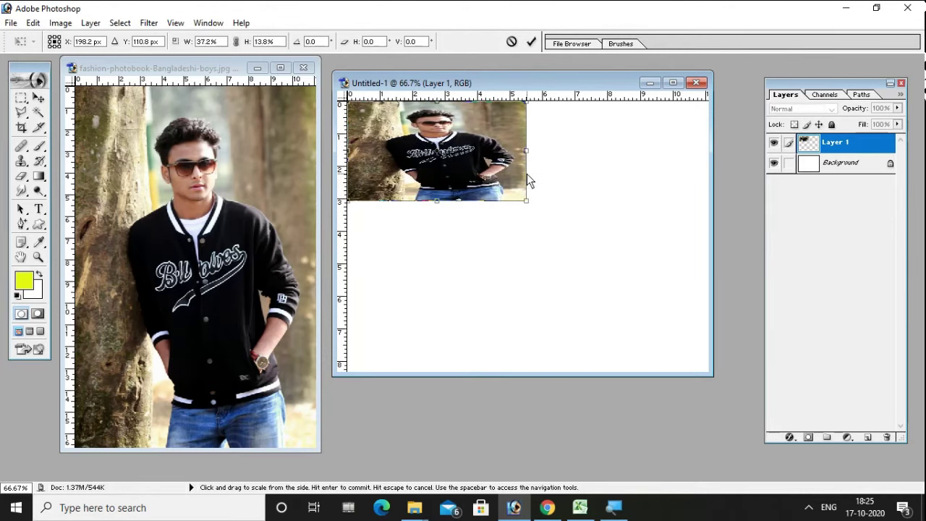
mouse_move(436, 201)
left_mouse_down()
mouse_move(430, 402)
mouse_move(430, 320)
mouse_move(424, 369)
left_mouse_up()
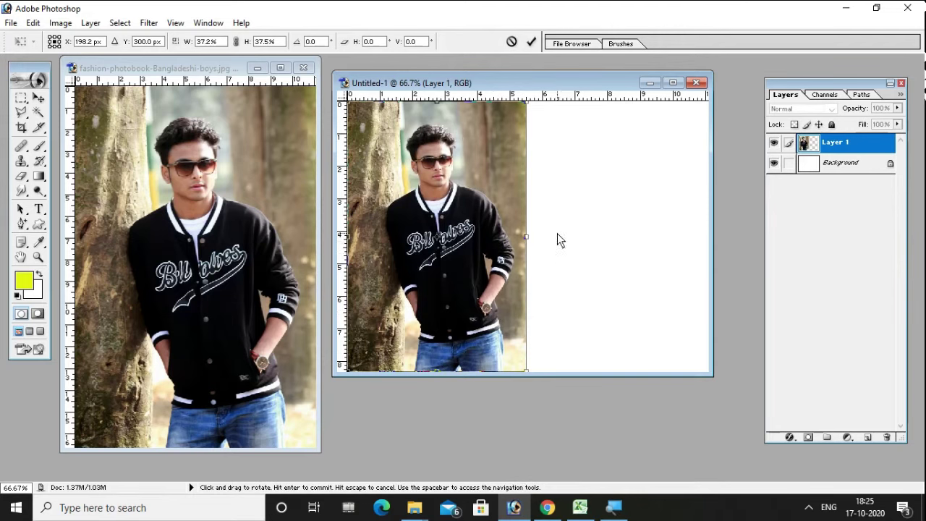
key("Return")
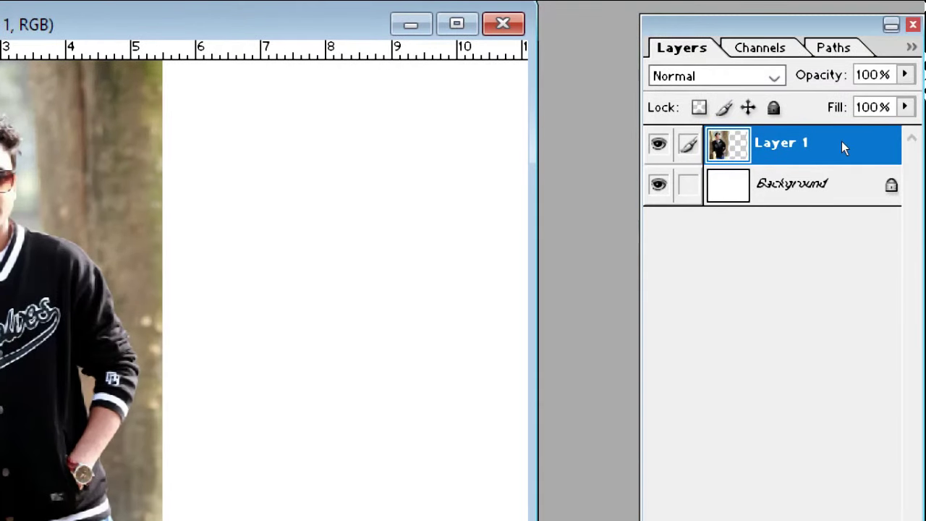
Duplicate Layer 1 into a new layer named Layer 1 copy
right_click(883, 143)
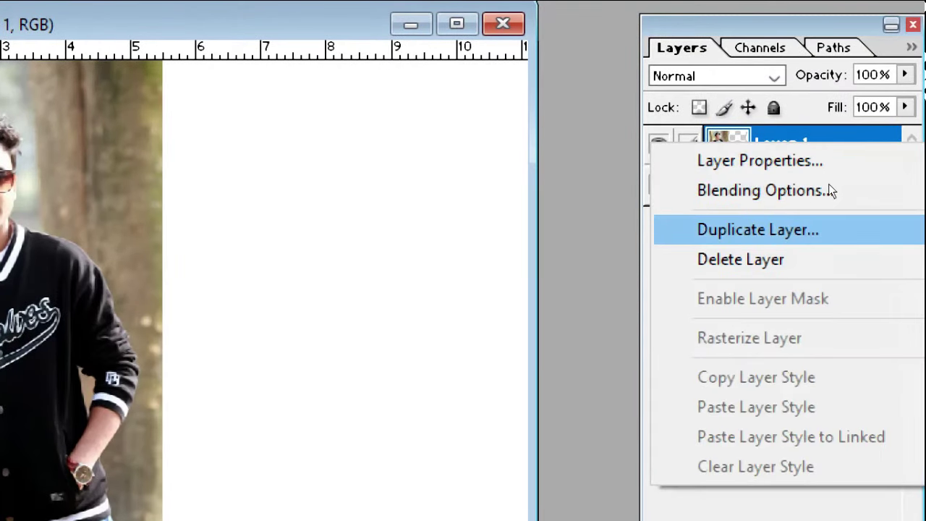
key("Return")
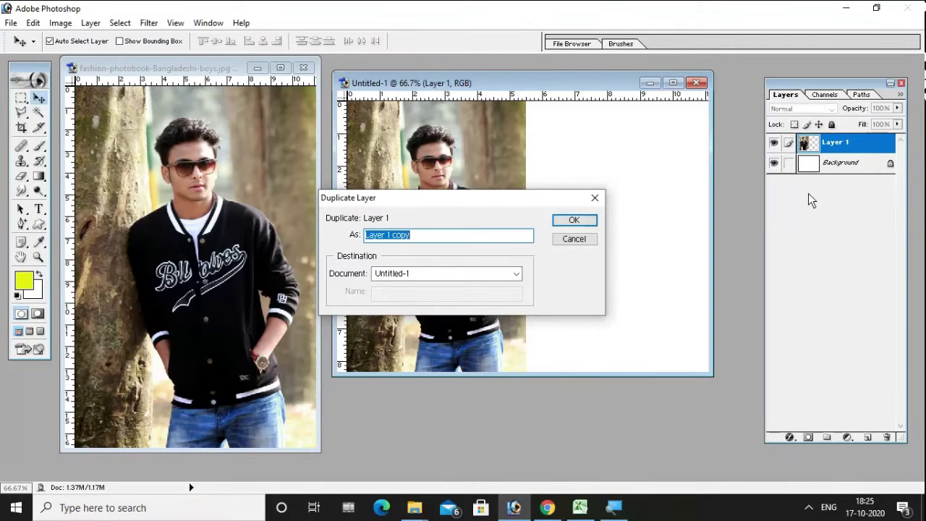
left_click(577, 224)
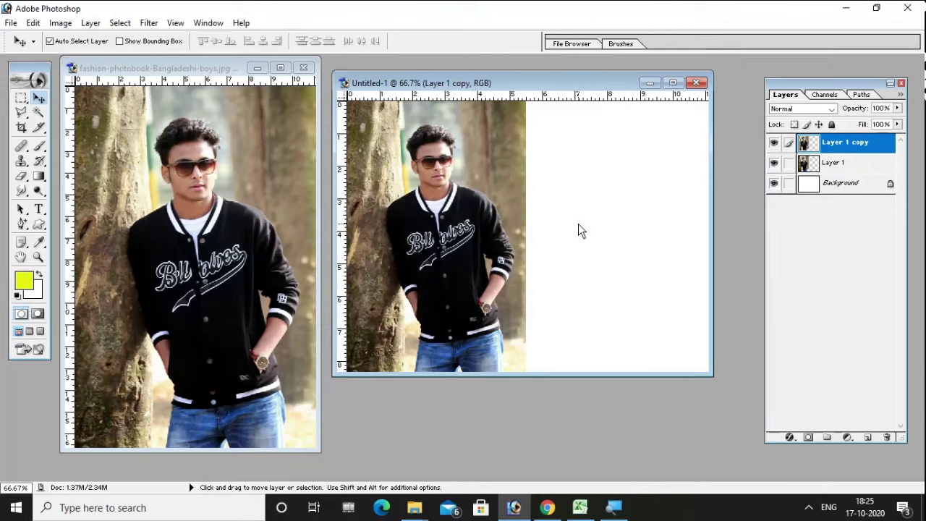
key("ctrl+t")
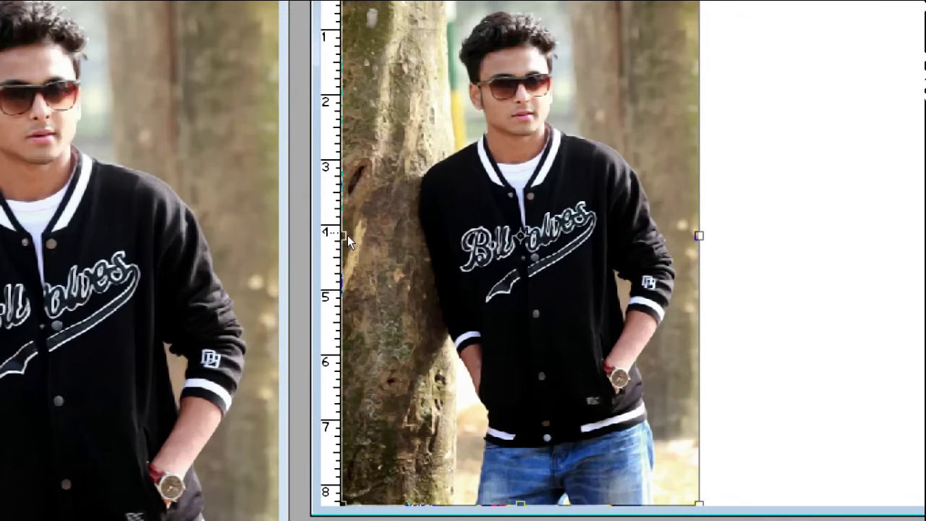
Flip the layer copy horizontally and stretch it to the canvas's right edge
left_click_drag(347, 235, 798, 235)
left_click_drag(578, 242, 620, 244)
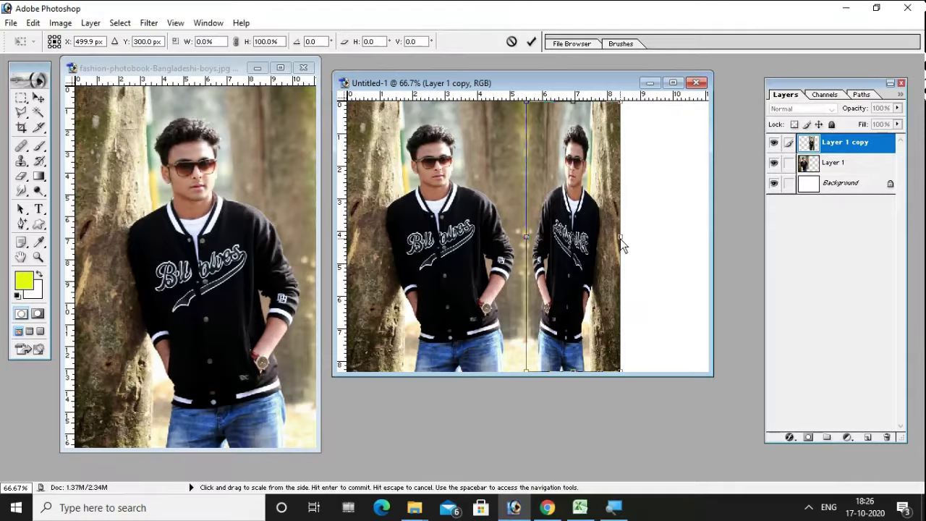
left_click_drag(619, 239, 703, 241)
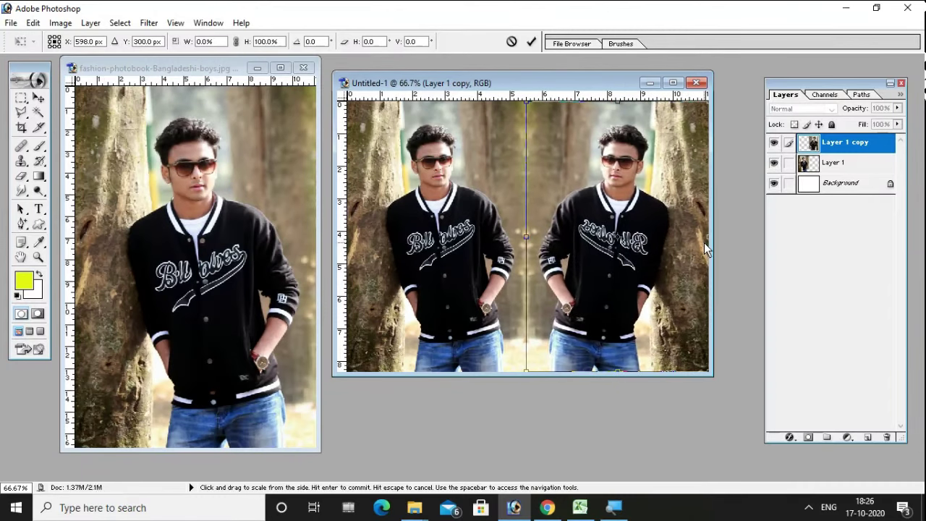
key("Return")
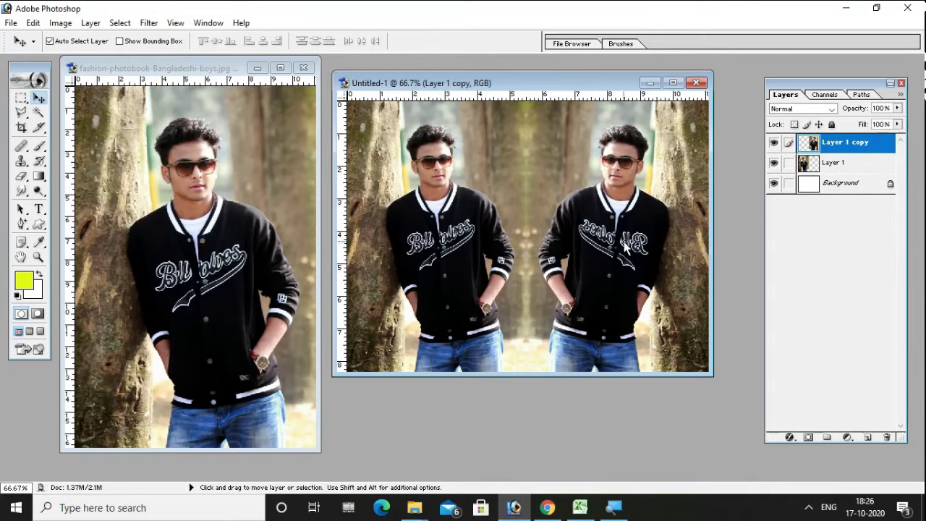
Position the original and mirrored figures on either side of the central tree trunk
left_click_drag(650, 193, 521, 252)
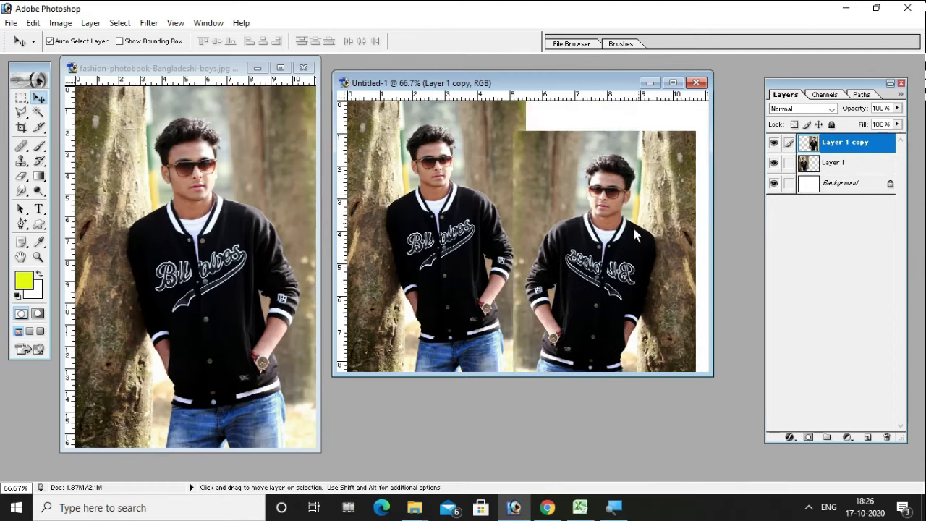
left_click_drag(509, 202, 640, 219)
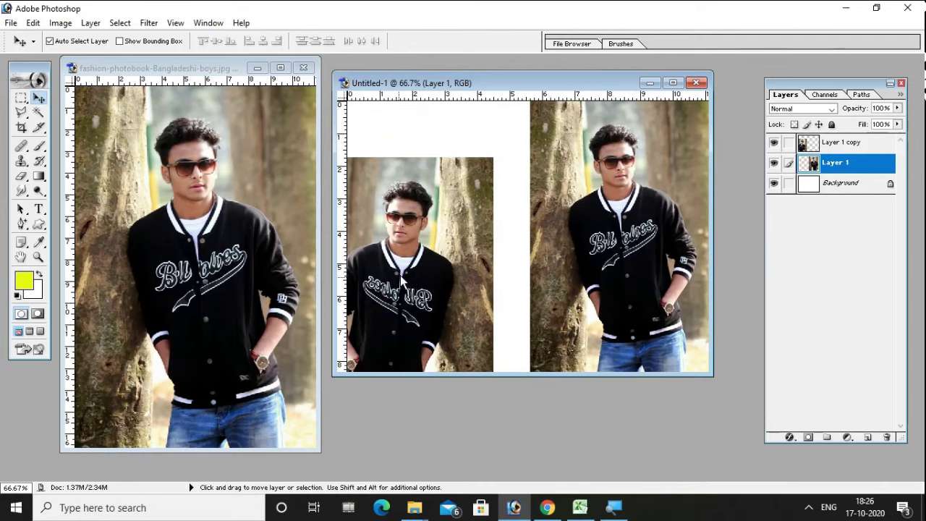
left_click_drag(400, 275, 438, 215)
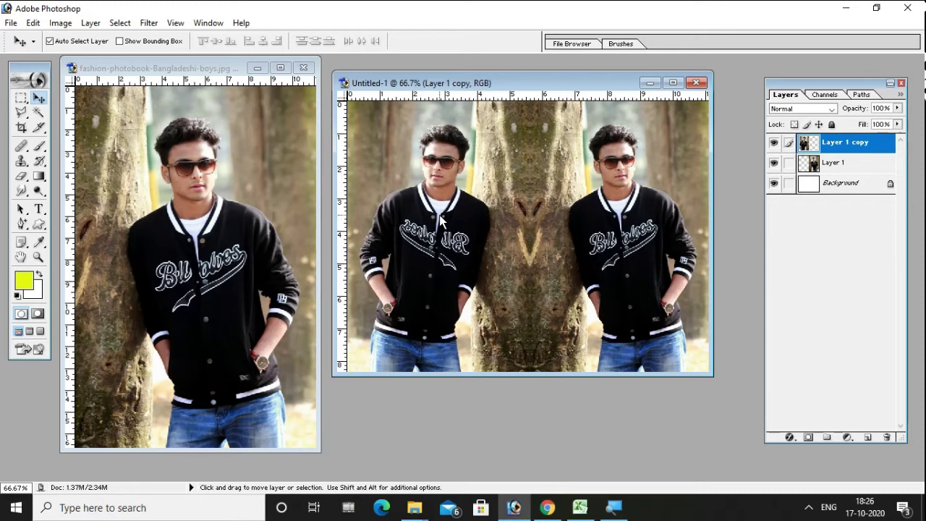
Export the composition via Save for Web as JPEG High, quality 60, named 'm 123' on the Desktop
left_click(10, 24)
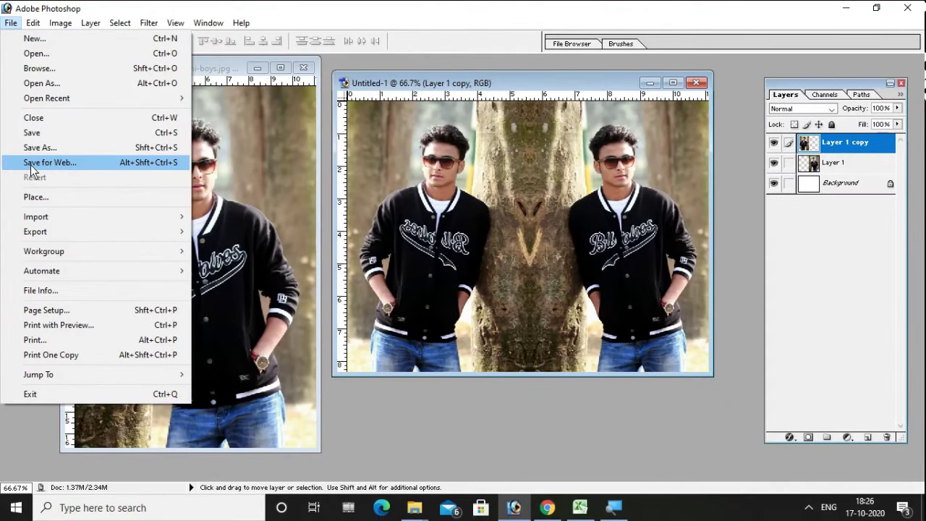
left_click(32, 167)
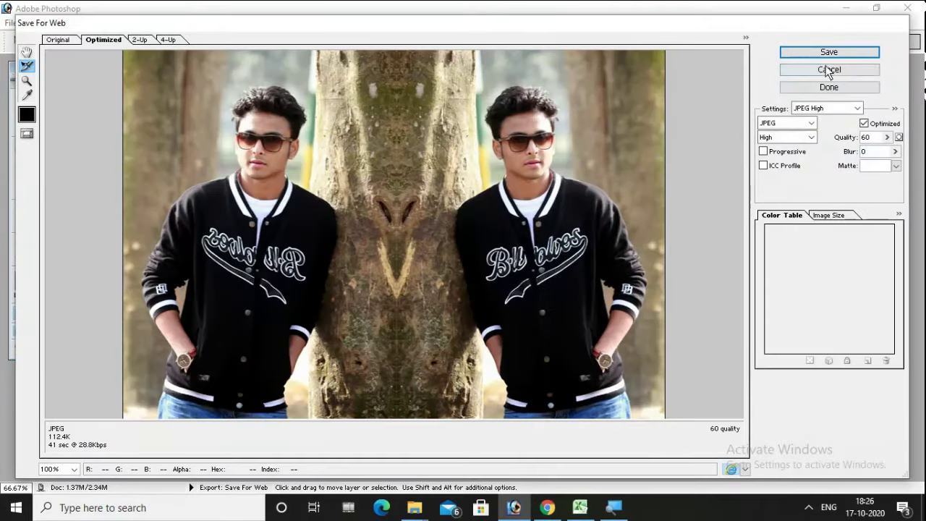
left_click(828, 53)
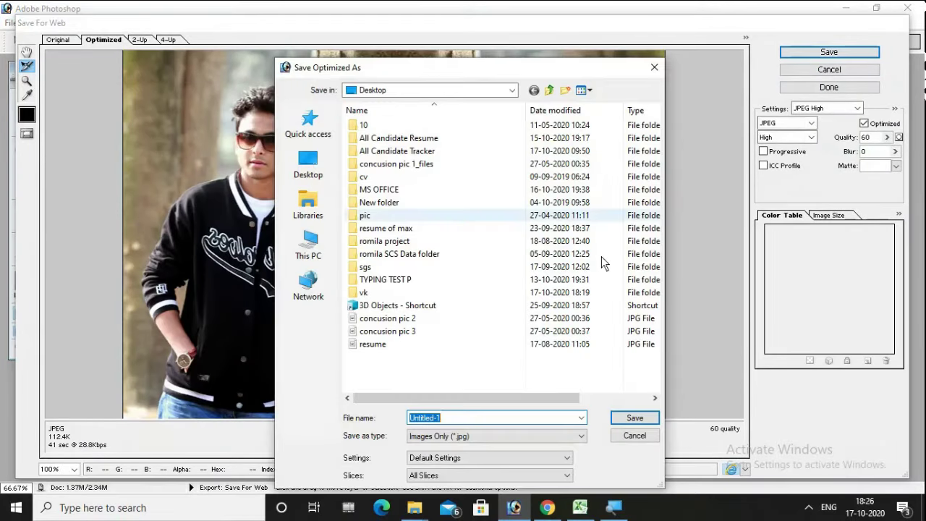
left_click(317, 162)
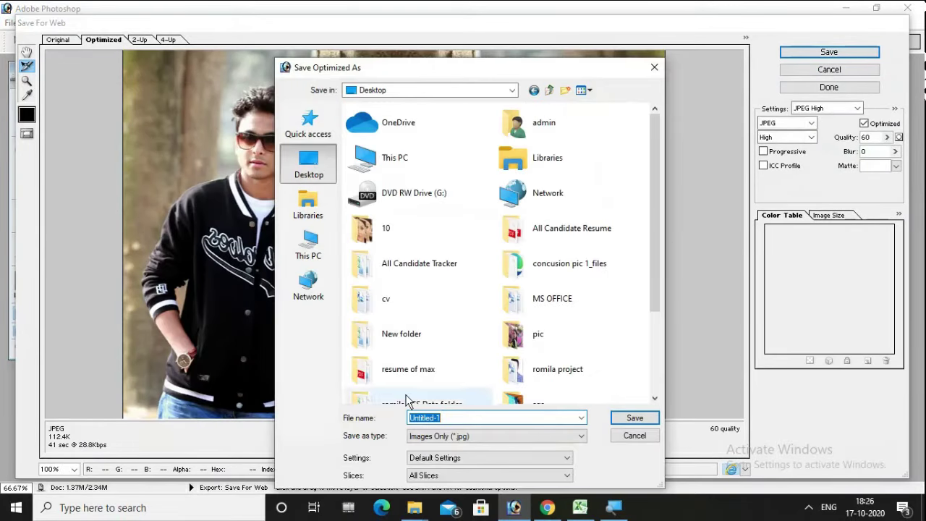
type("m")
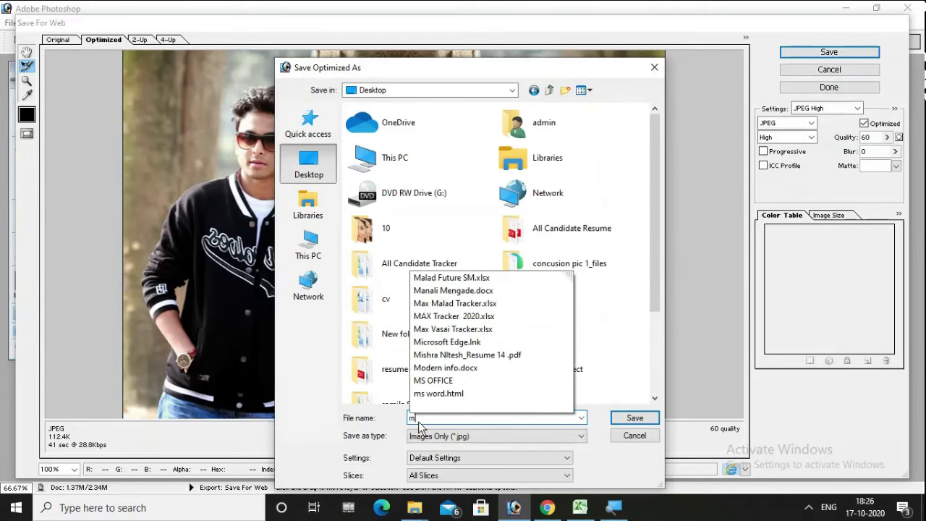
type(" 123")
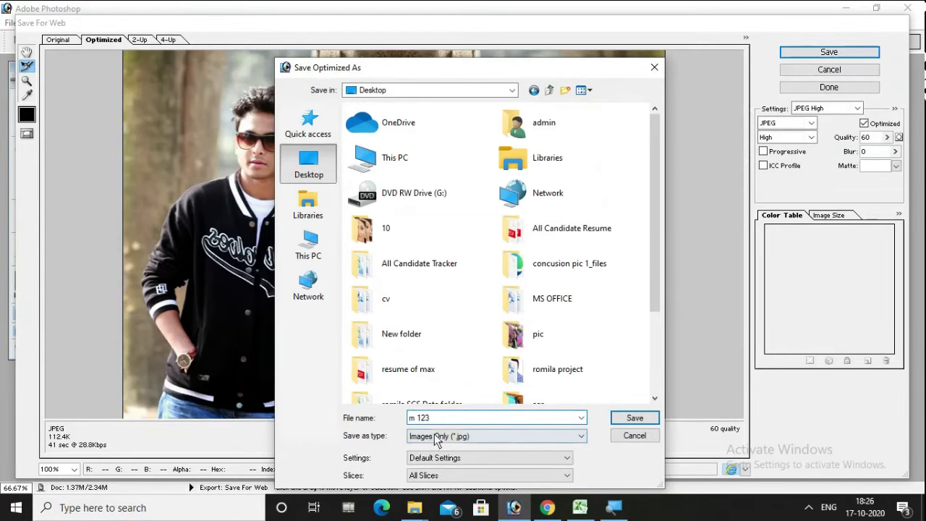
left_click(623, 420)
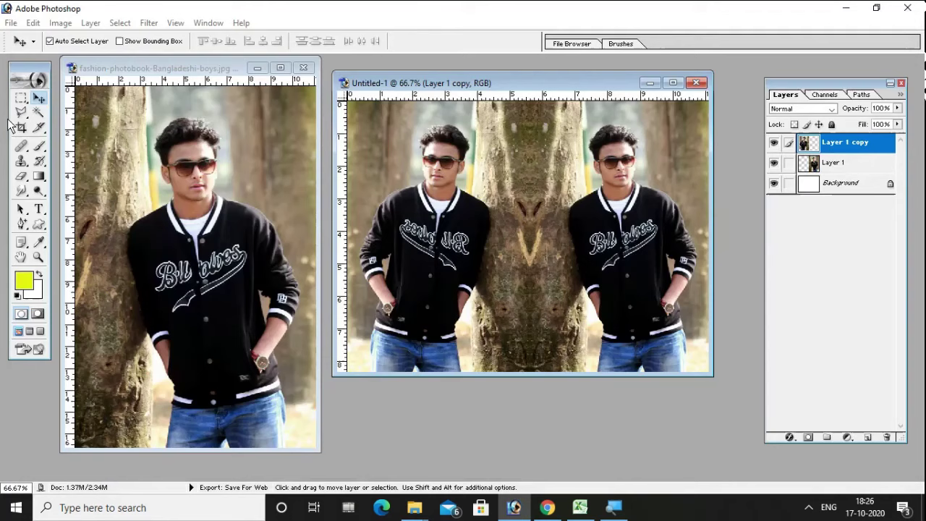
left_click(11, 22)
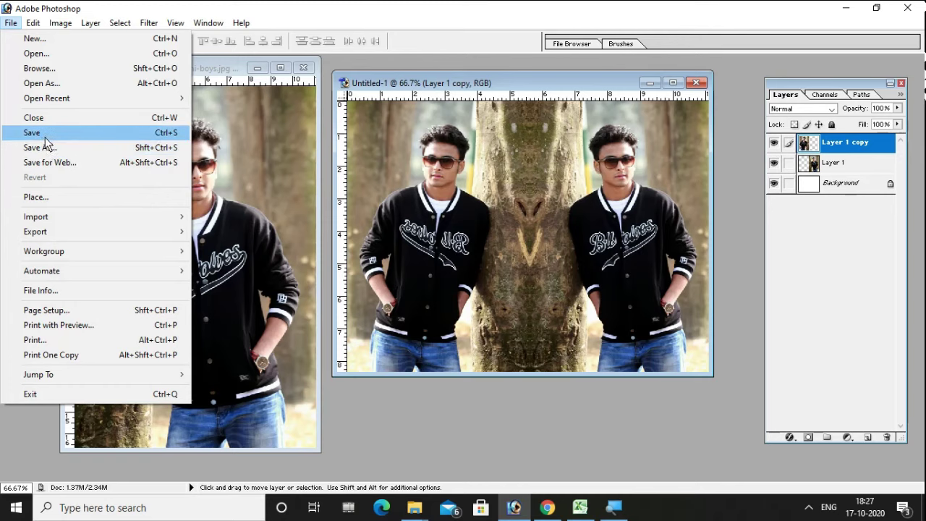
Save the document in Photoshop format as m321.psd on the Desktop
left_click(47, 133)
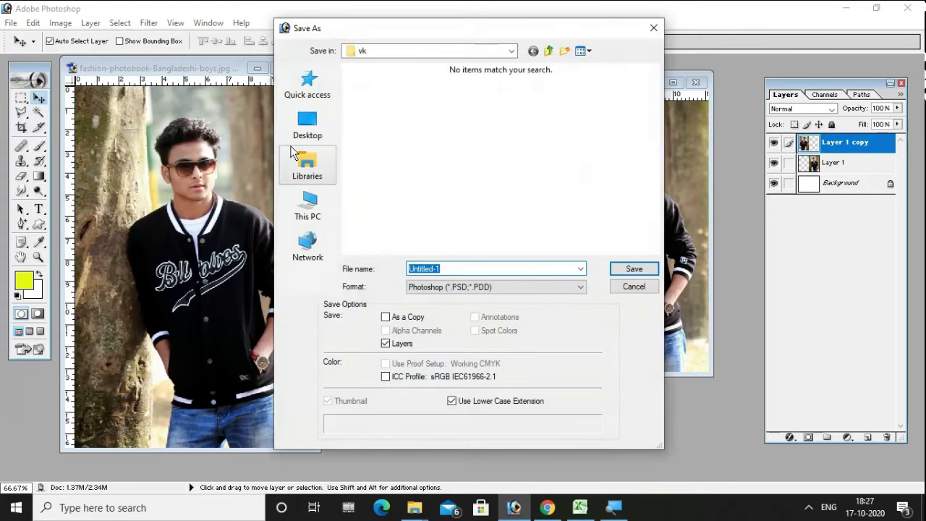
left_click(308, 123)
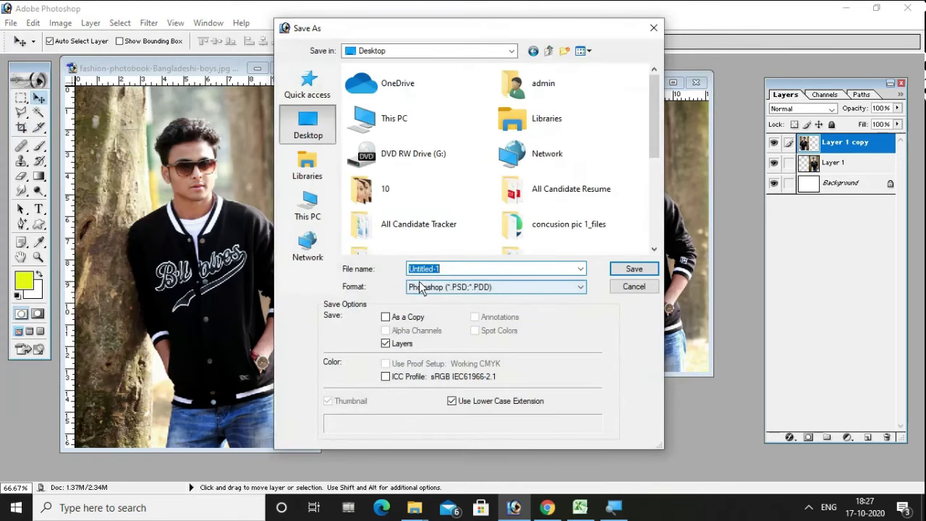
type("m321")
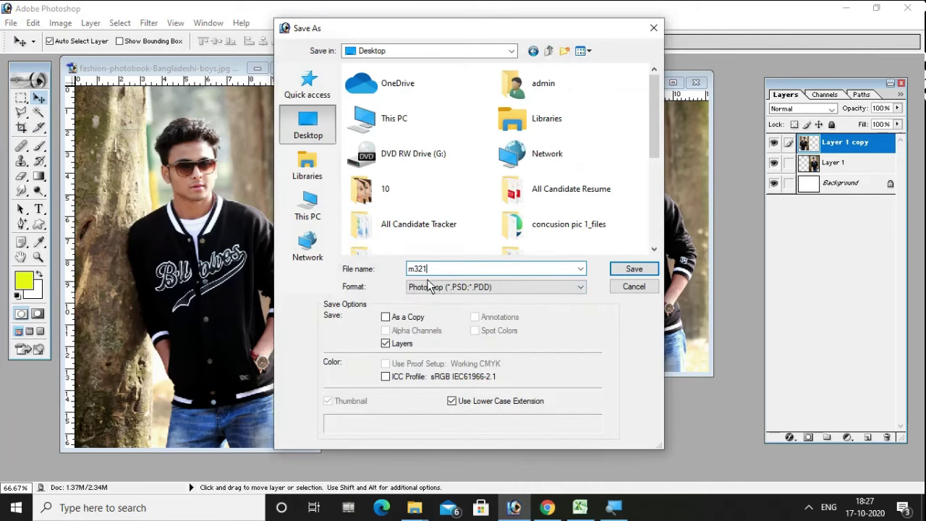
left_click(637, 269)
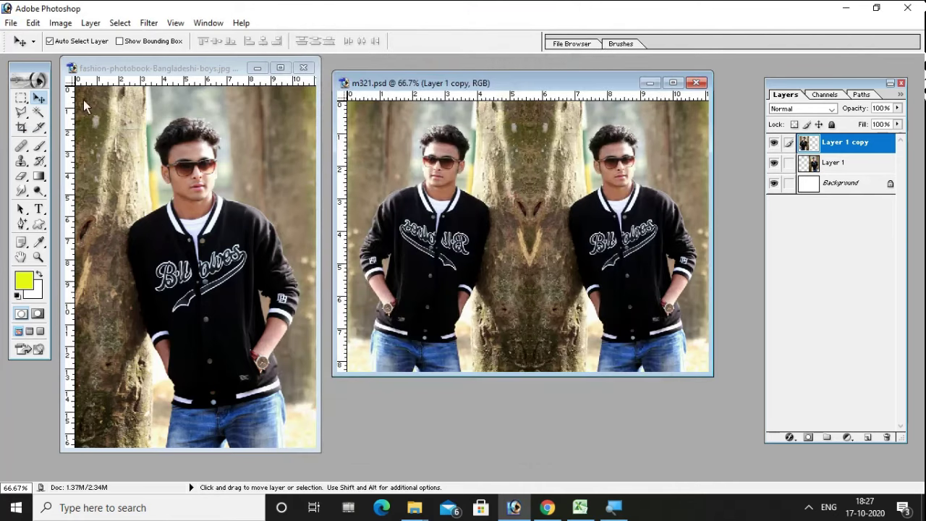
left_click(11, 23)
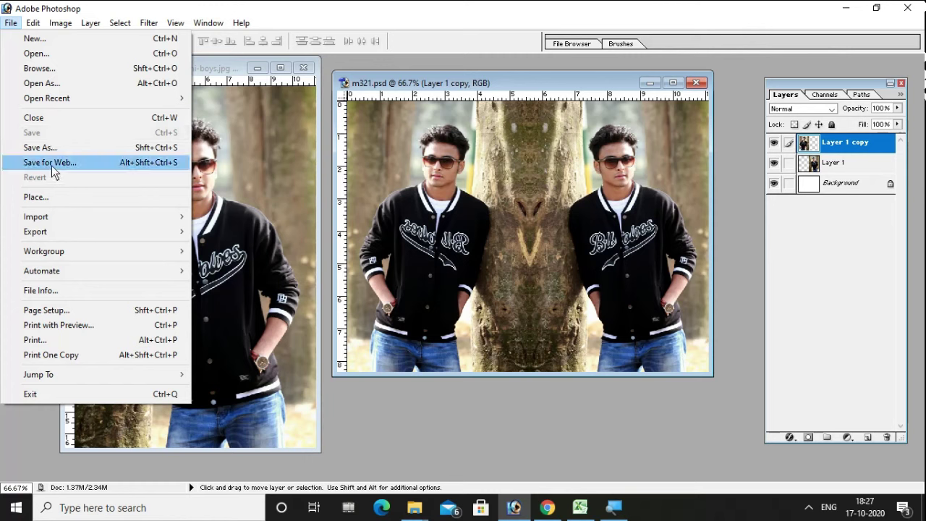
left_click(375, 87)
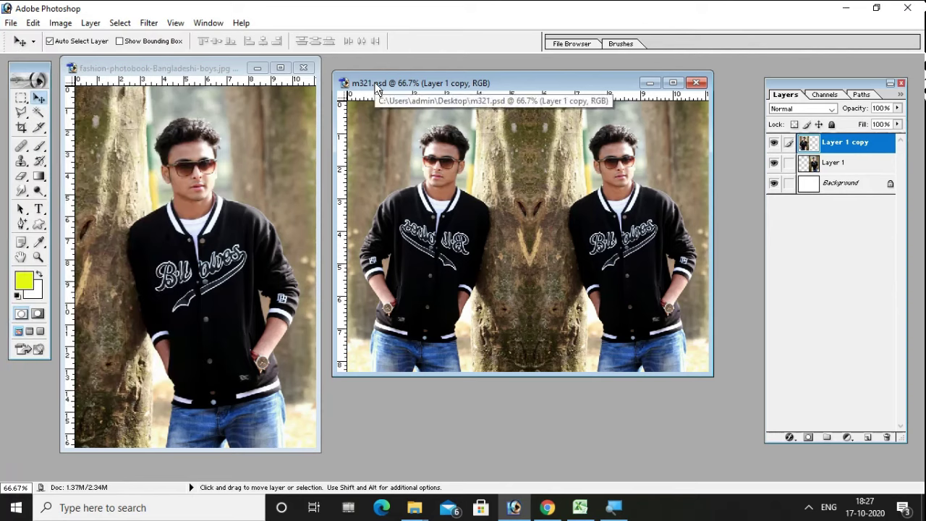